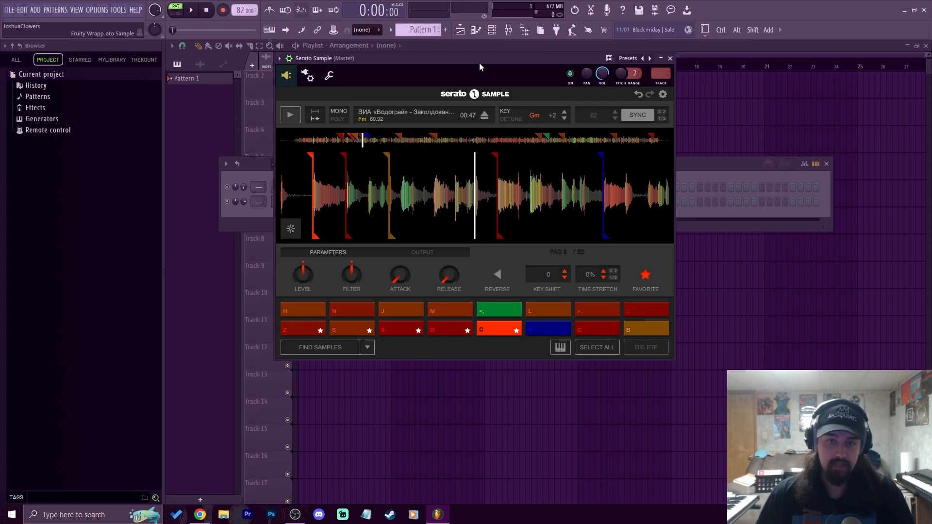
- Move the Serato Sample window slightly and audition the pad 5 chop several times before stopping playback
drag(481, 58, 469, 40)
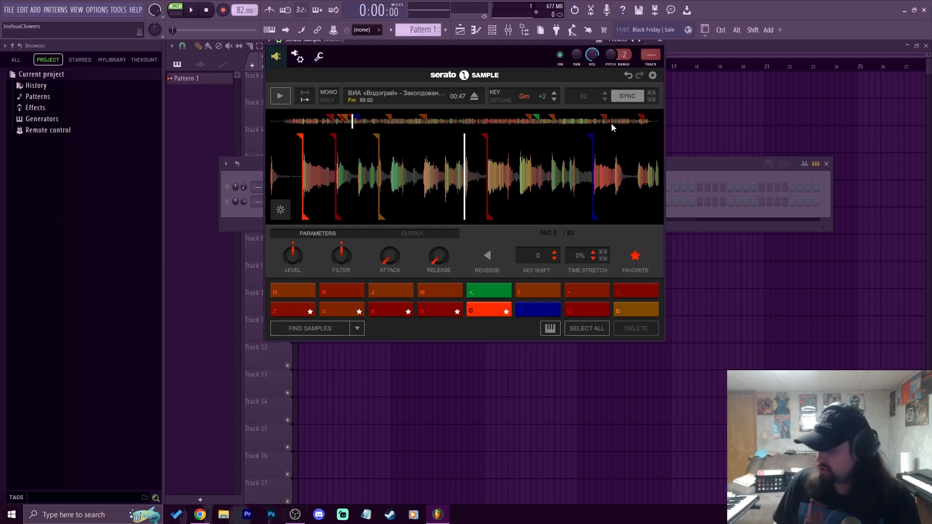
key(c)
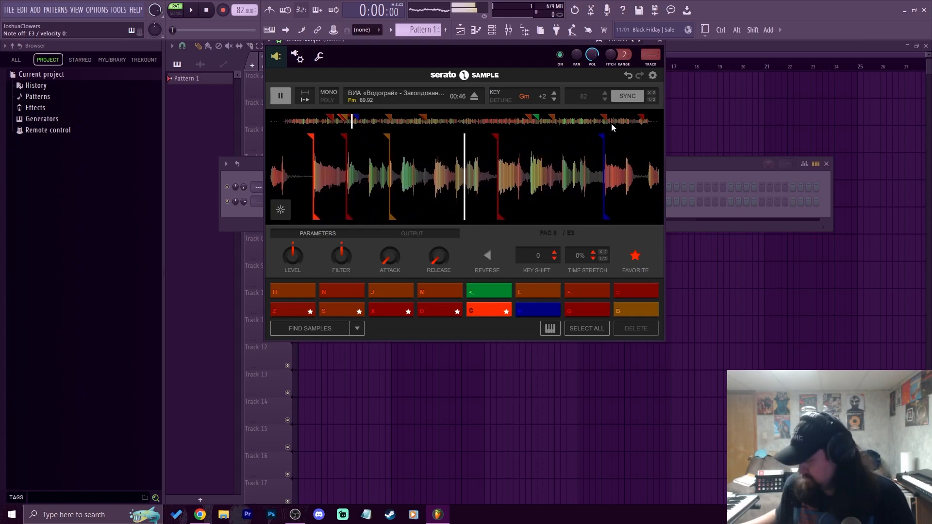
key(c)
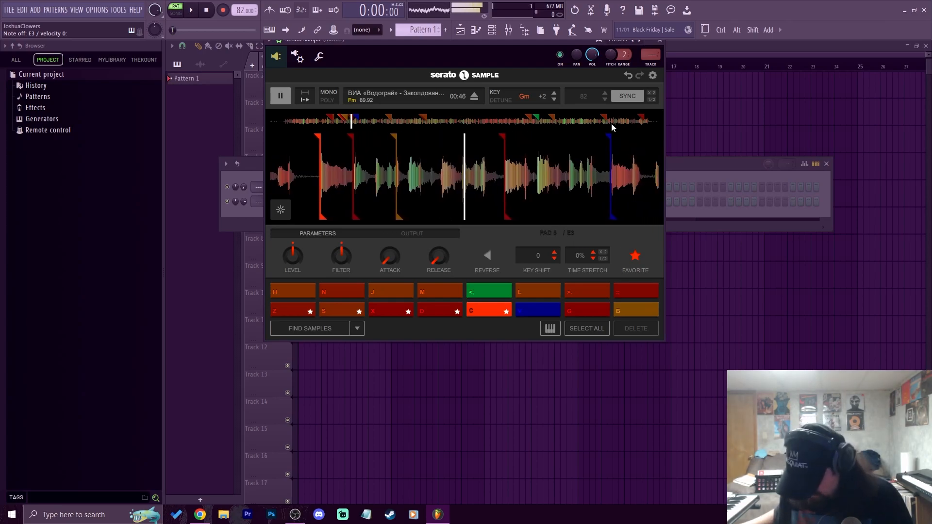
key(c)
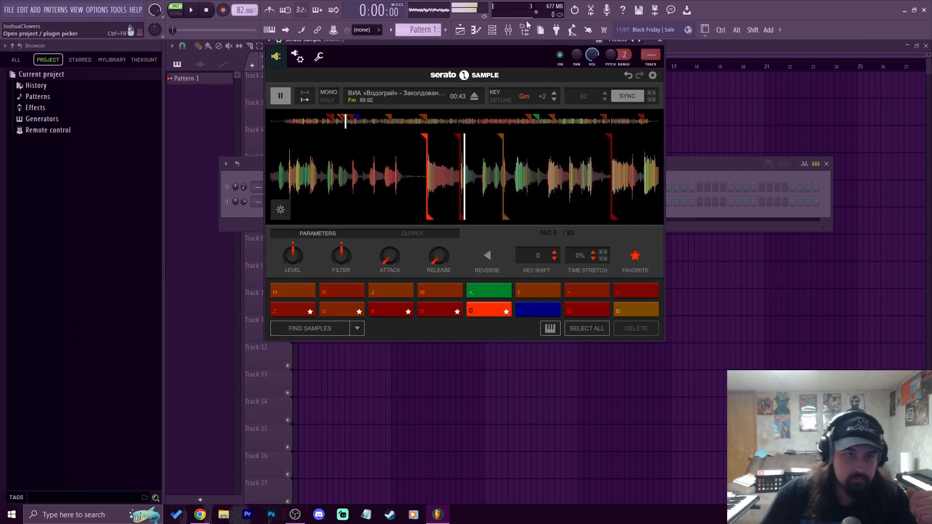
click(206, 11)
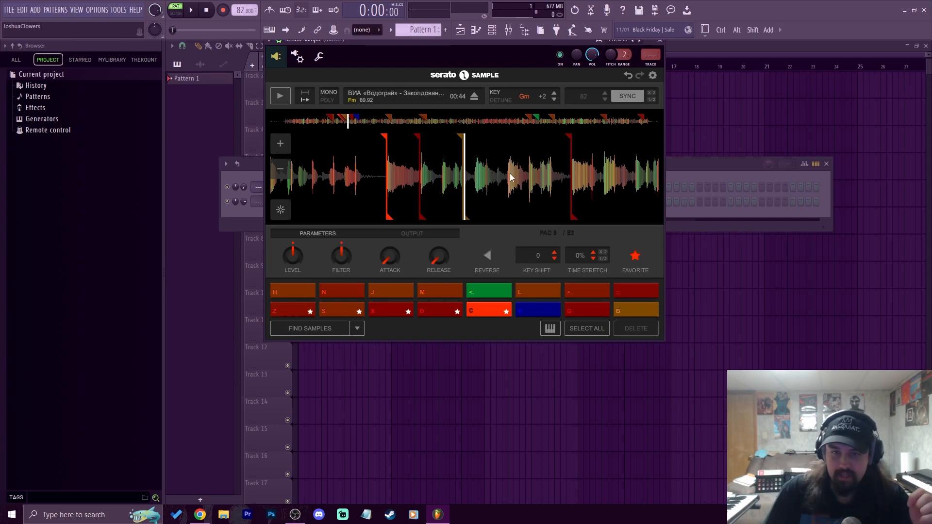
- Audition the pad 1 chop, and listen to the sample passage leading up to the pad 5 cue
key(z)
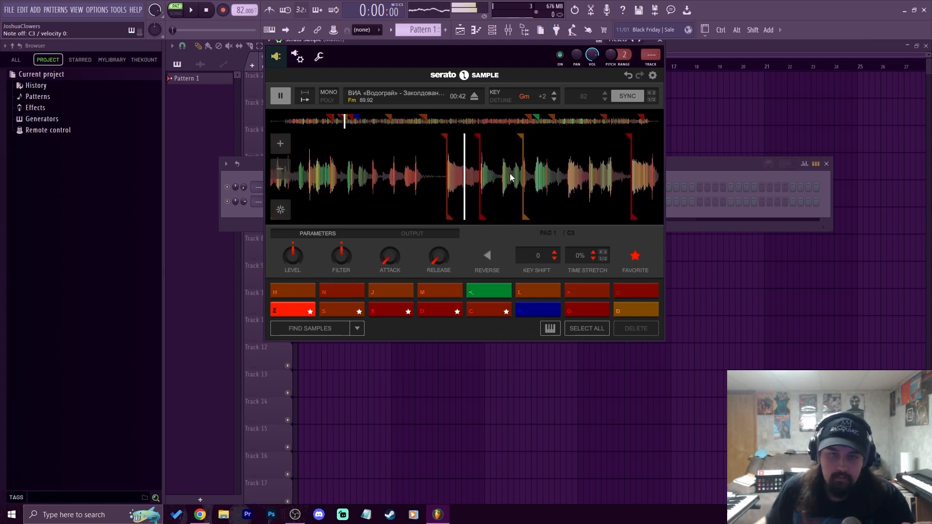
click(280, 96)
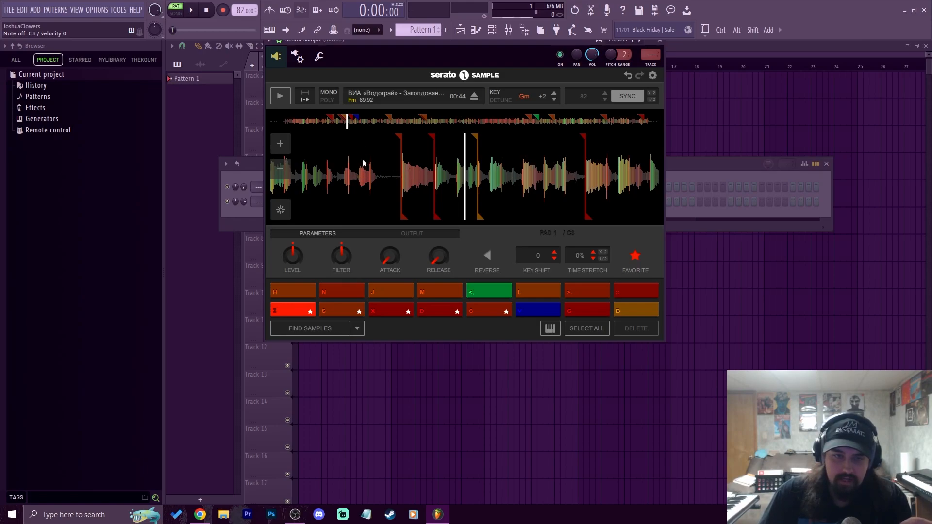
drag(383, 168, 479, 149)
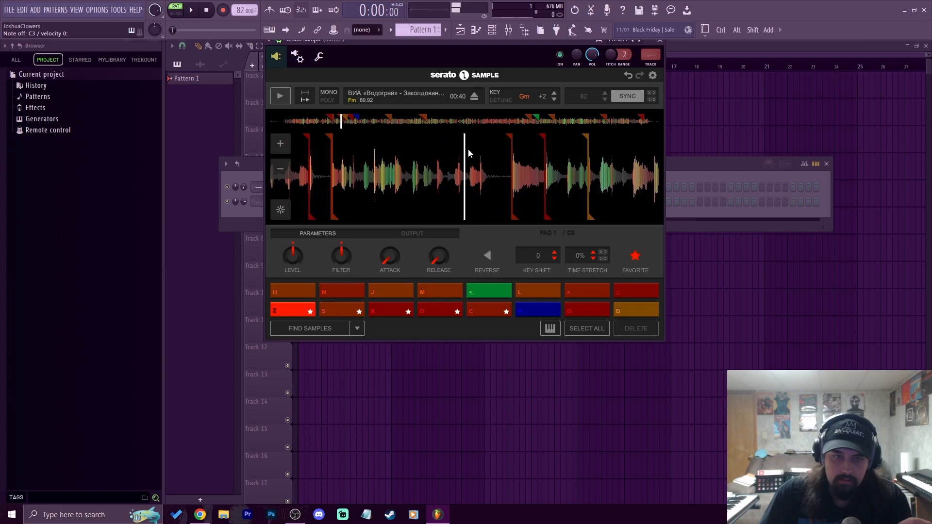
click(280, 95)
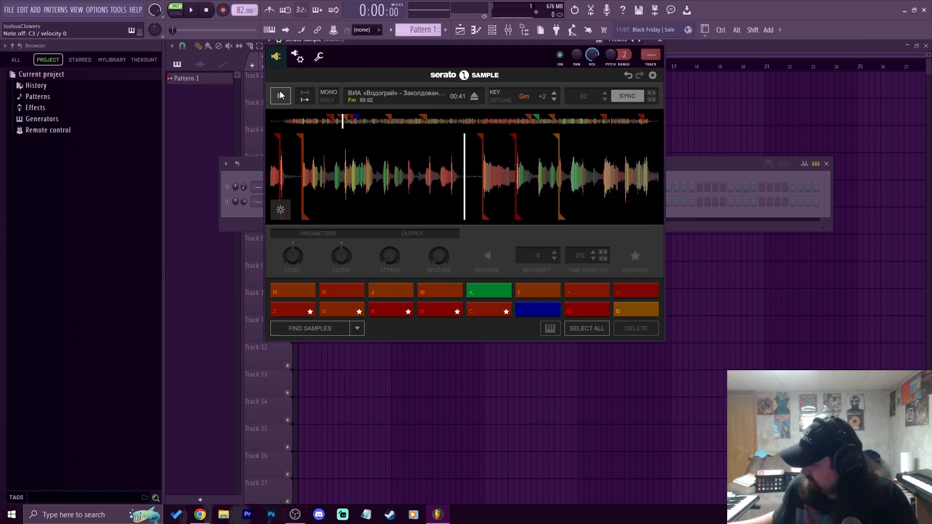
- Audition the pad 3 chop and stop playback
key(x)
click(280, 94)
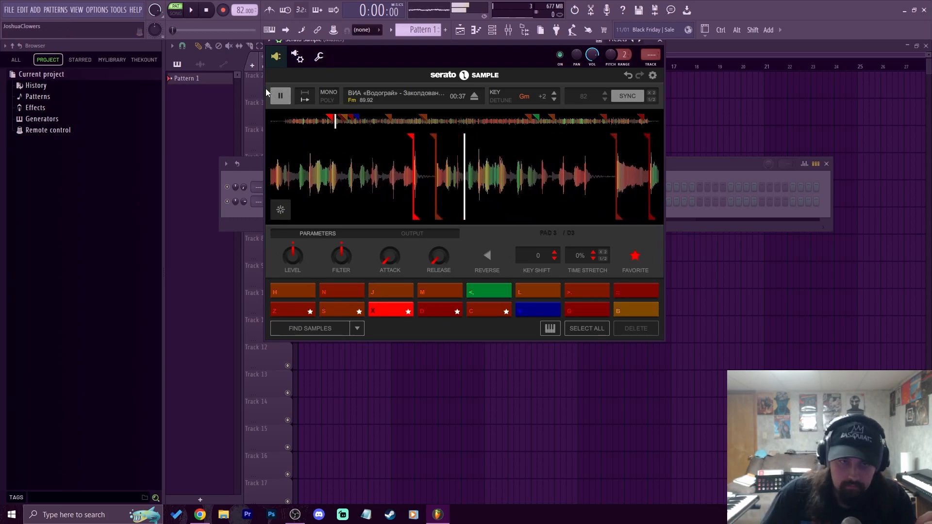
click(281, 95)
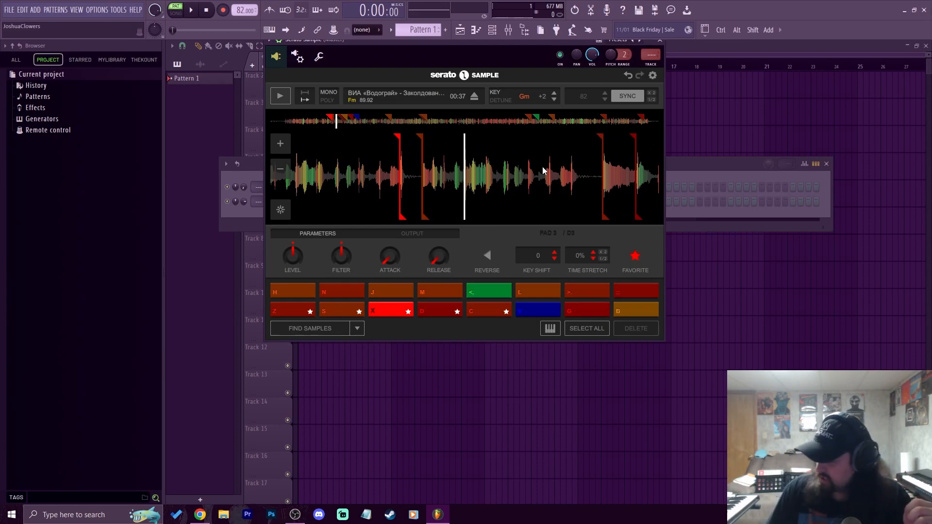
- Play the chops on pads 1, 3 and 5 in sequence and stop playback
key(z)
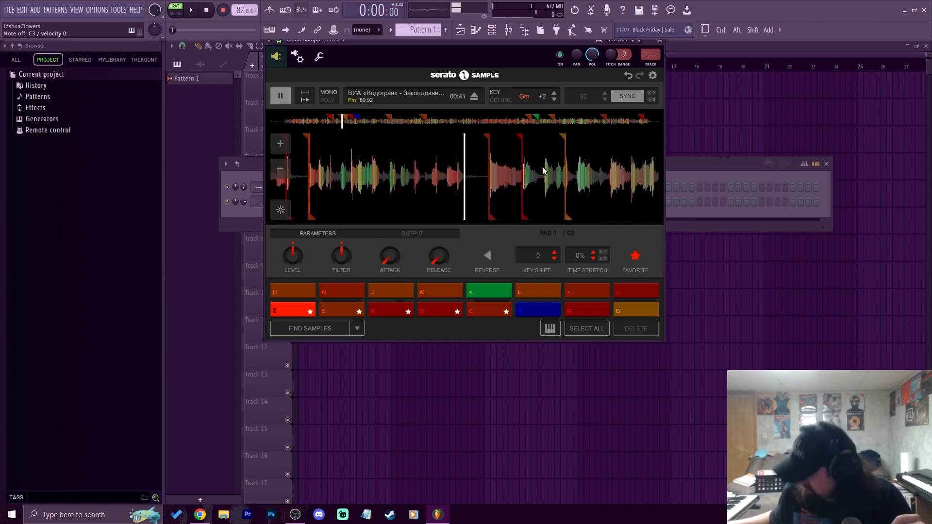
key(x)
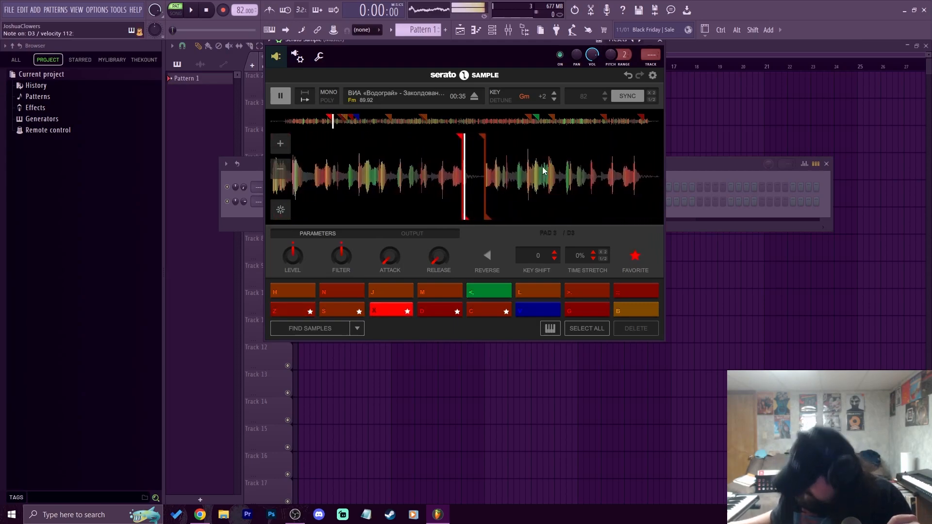
key(c)
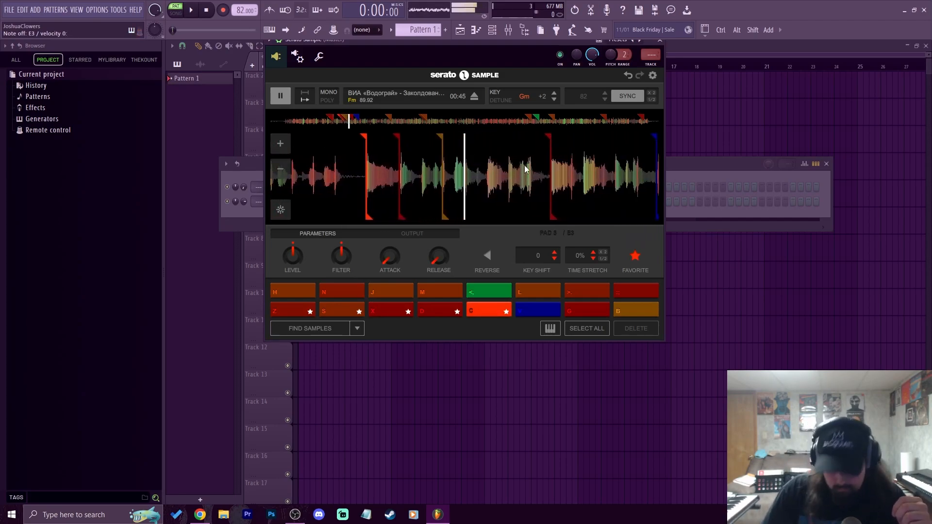
click(282, 97)
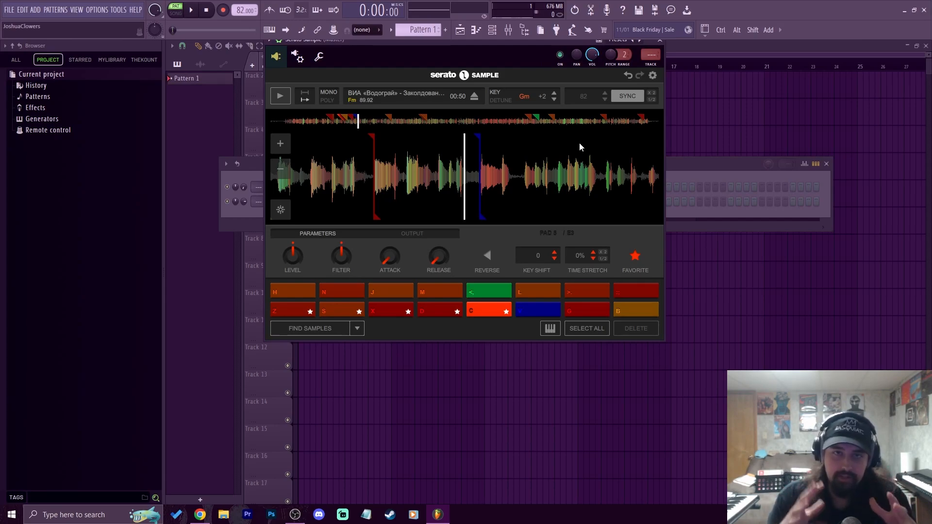
- Perform a chop pattern with repeated pad 1 hits, pad 3, repeated pad 5 hits and pad 1 again, ending by stopping playback
key(z)
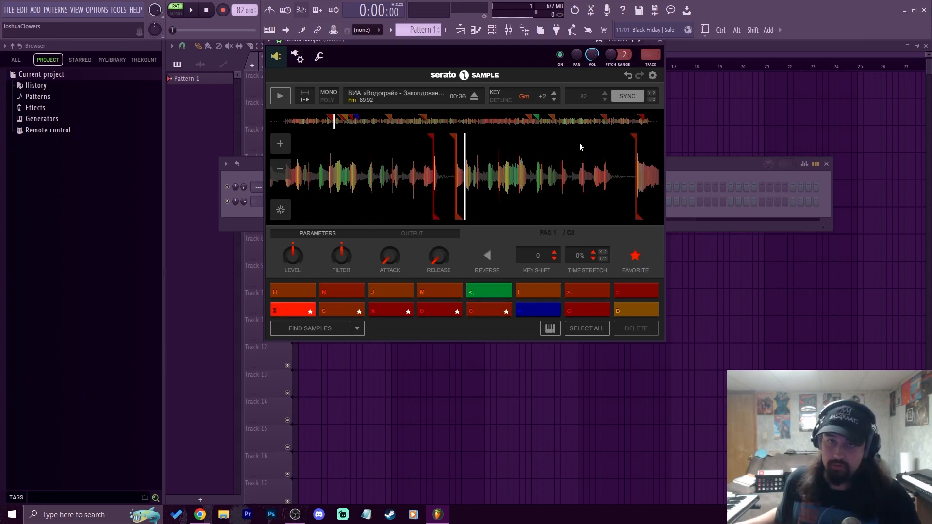
key(z)
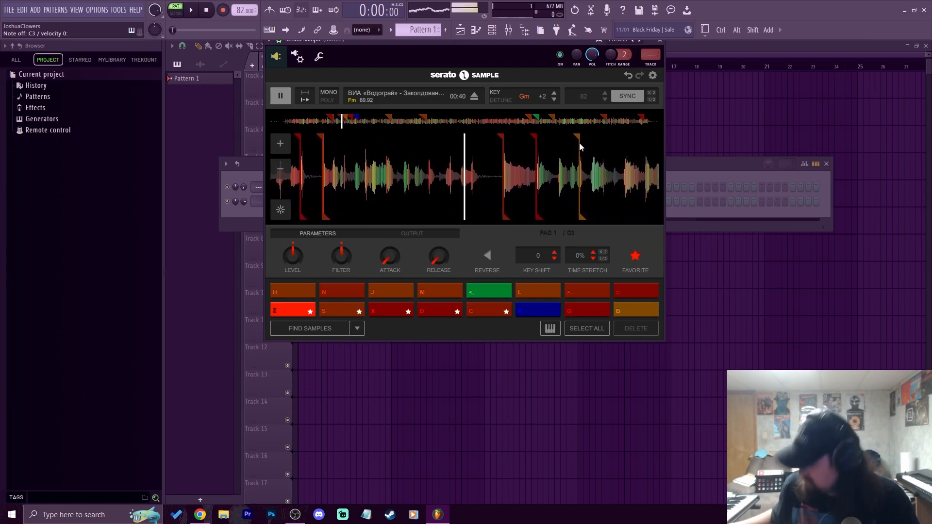
key(z)
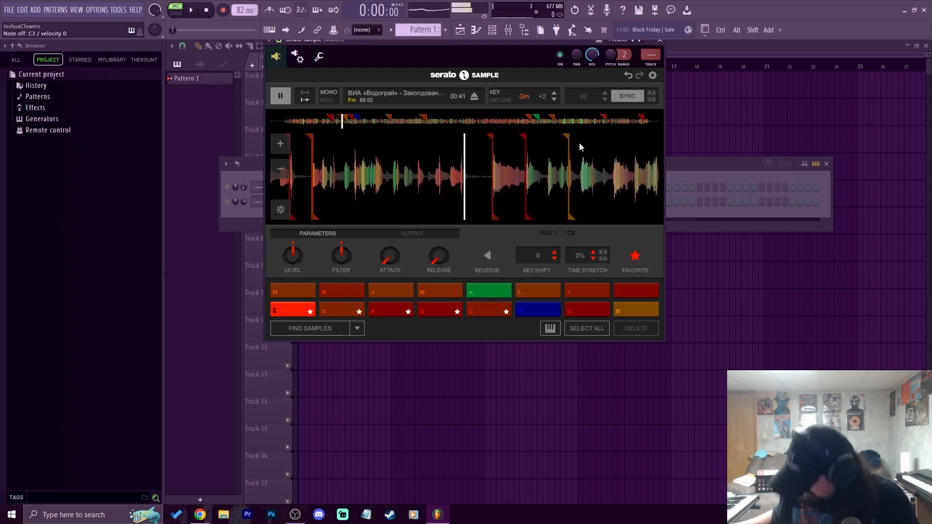
key(z)
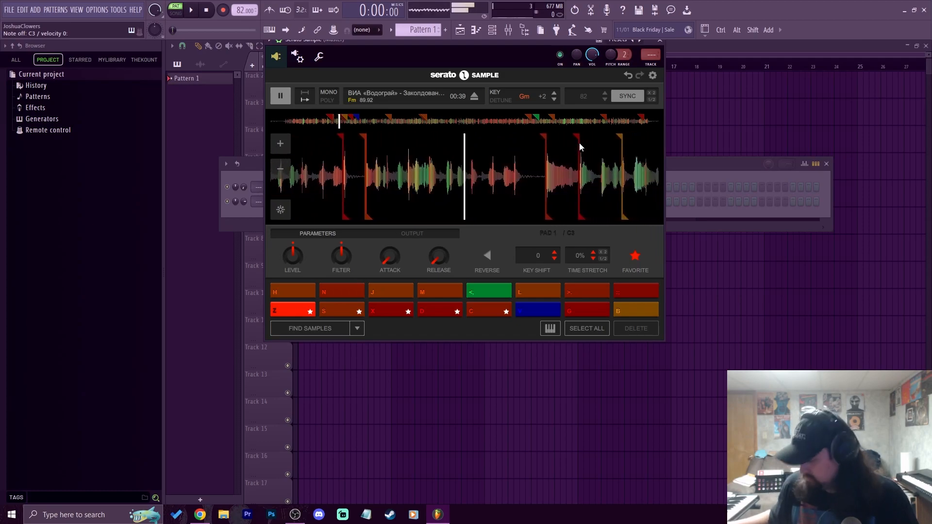
key(x)
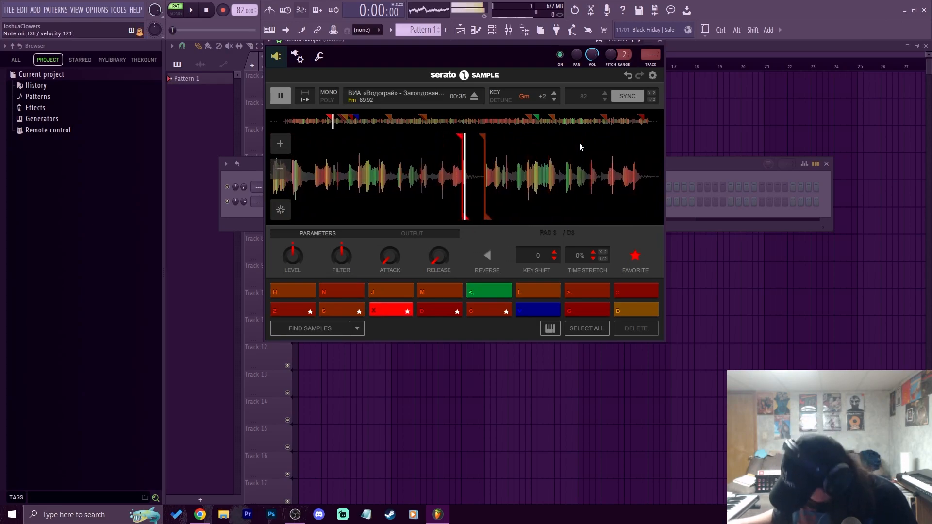
key(c)
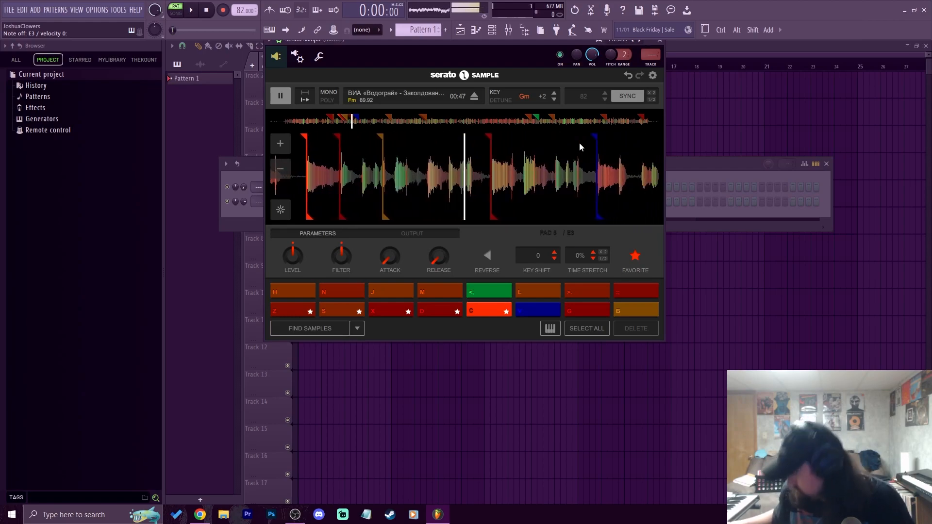
key(c)
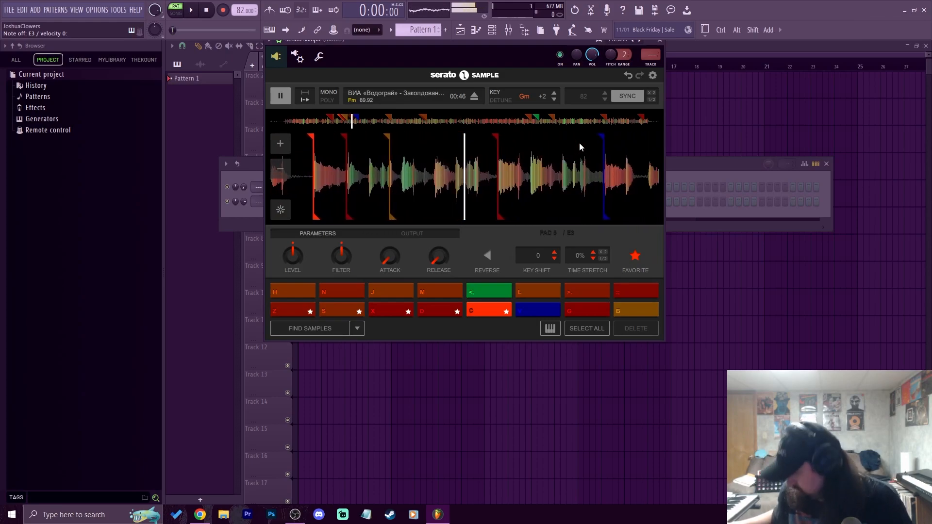
key(c)
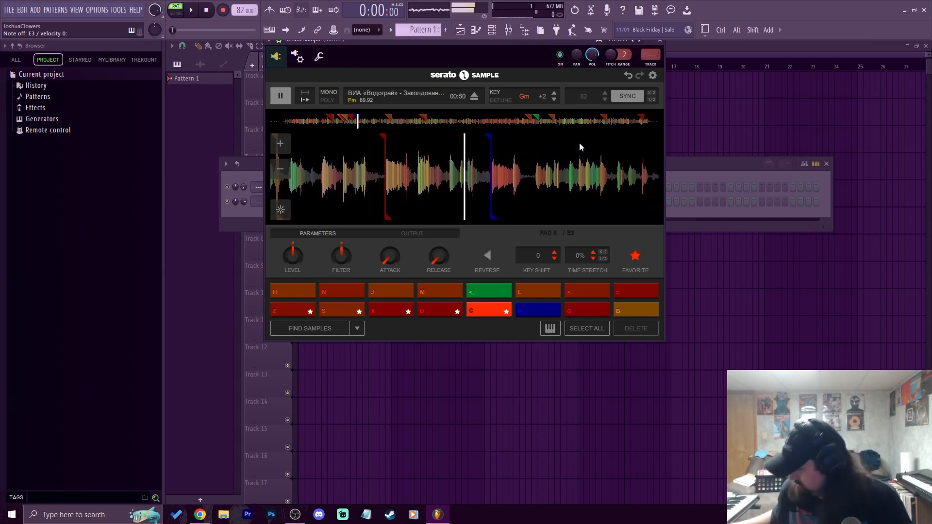
key(z)
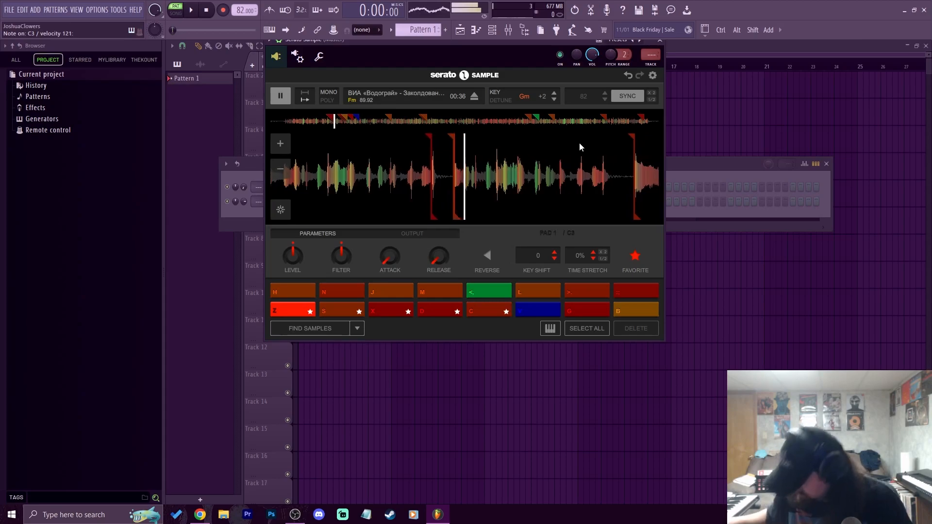
click(210, 10)
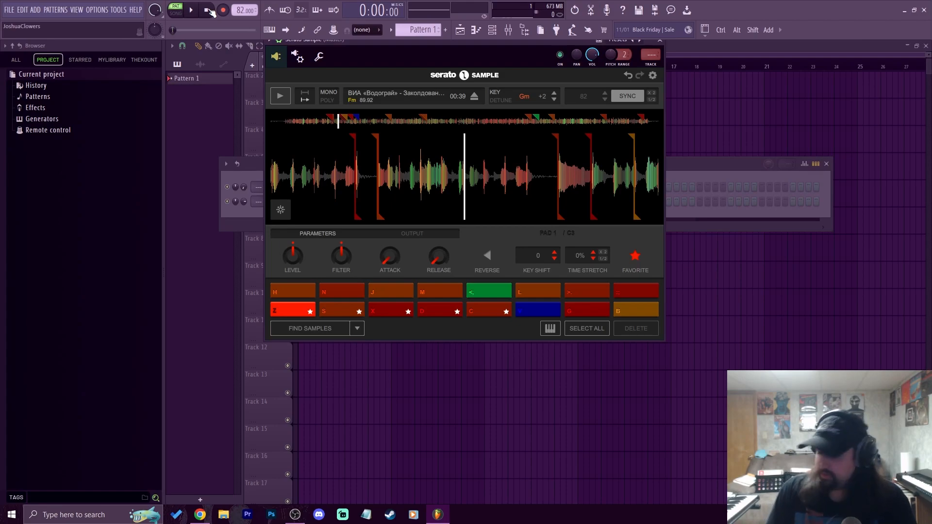
- Audition the pad 3 chop followed by the pad 5 chop and stop playback
key(x)
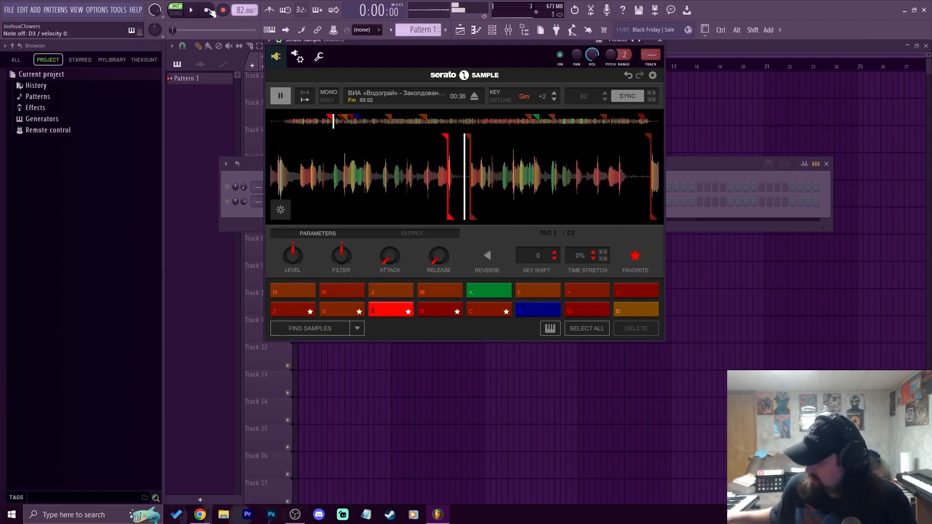
key(c)
click(284, 96)
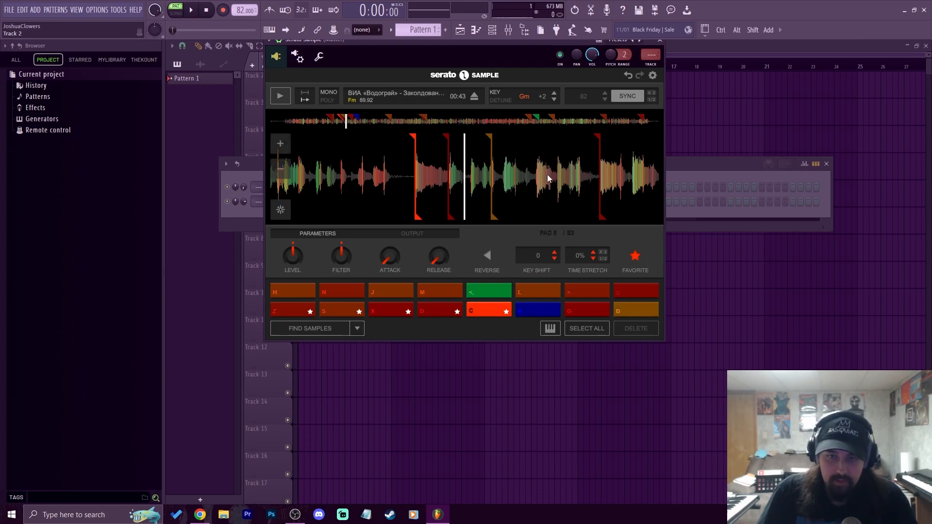
- Clear the pad 6 cue, set a new one at the start of the phrase near 00:50, and preview it
click(555, 309)
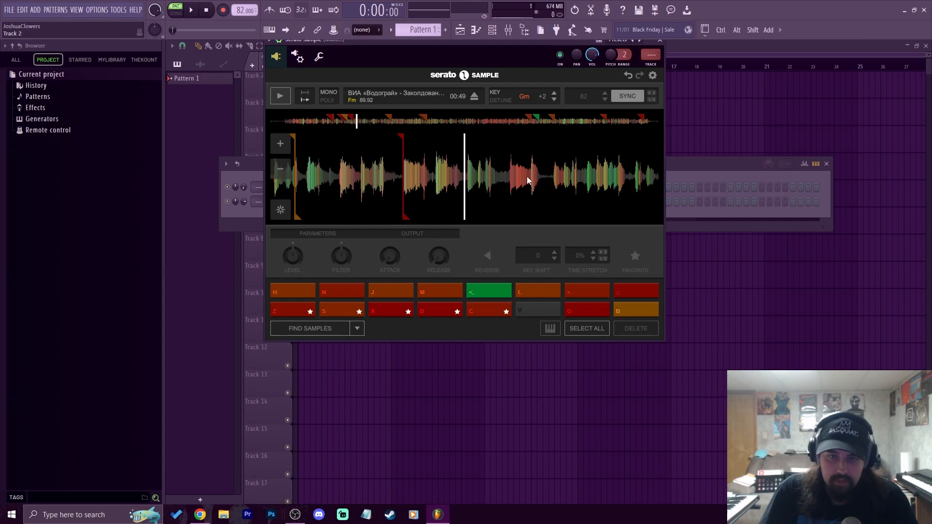
drag(542, 177, 495, 173)
click(540, 310)
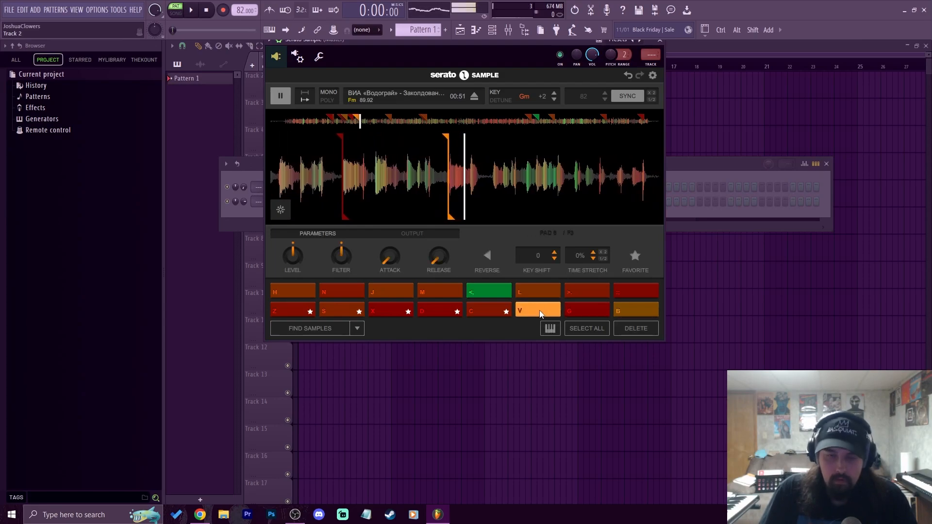
click(281, 96)
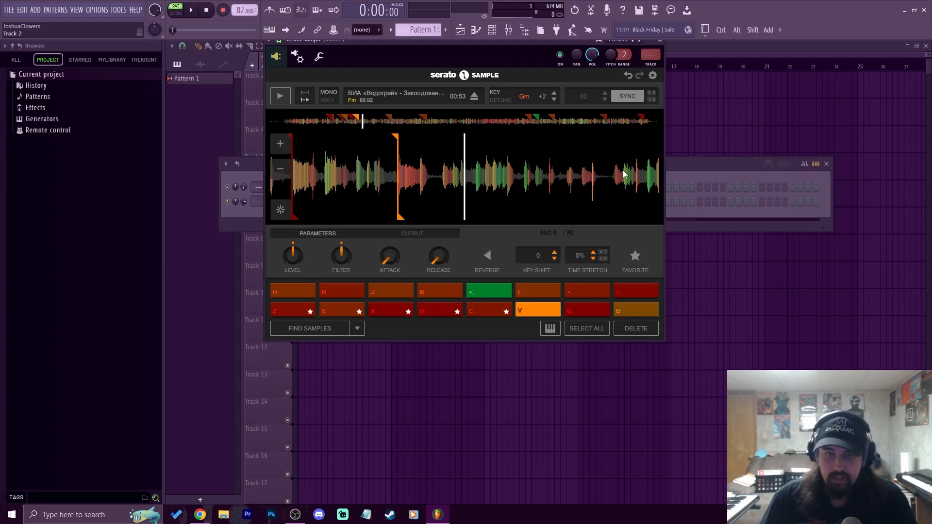
- Replay the pad 5 chop twice, audition pad 1 again, and stop playback
key(c)
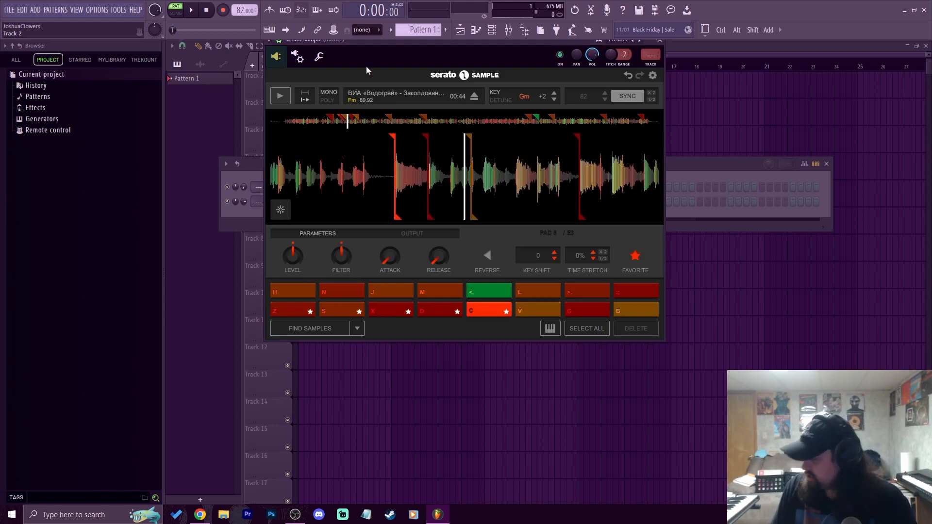
key(c)
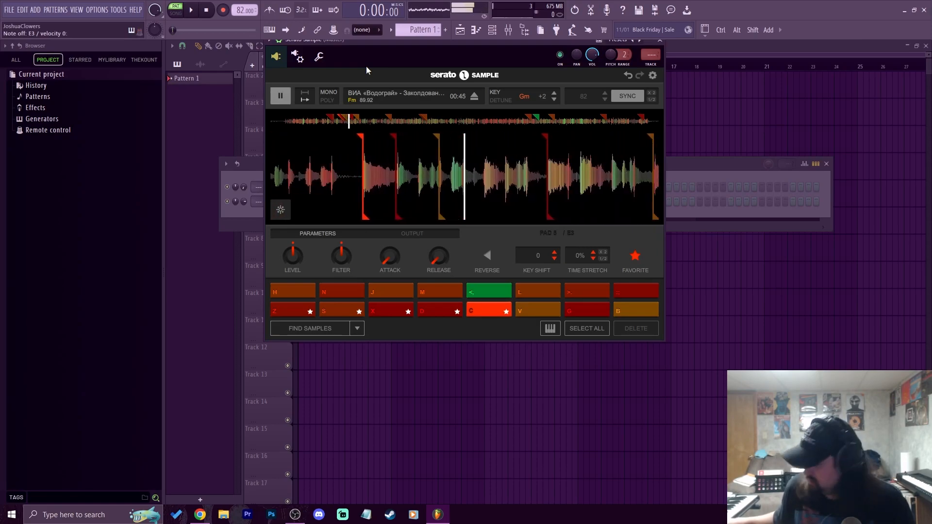
click(280, 96)
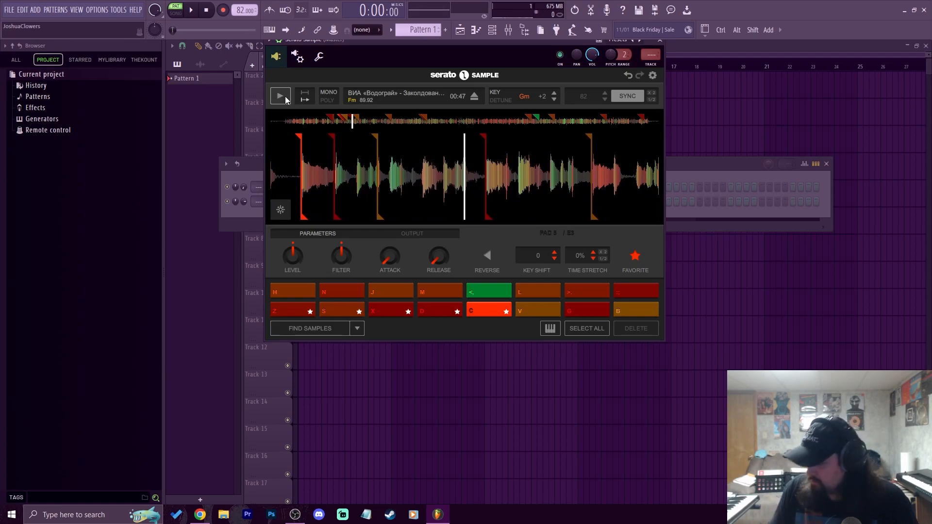
key(z)
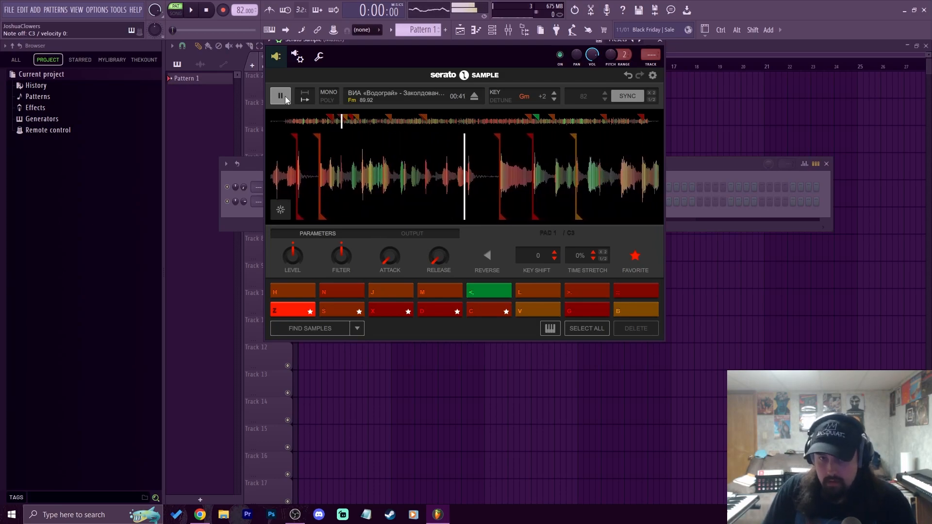
click(284, 97)
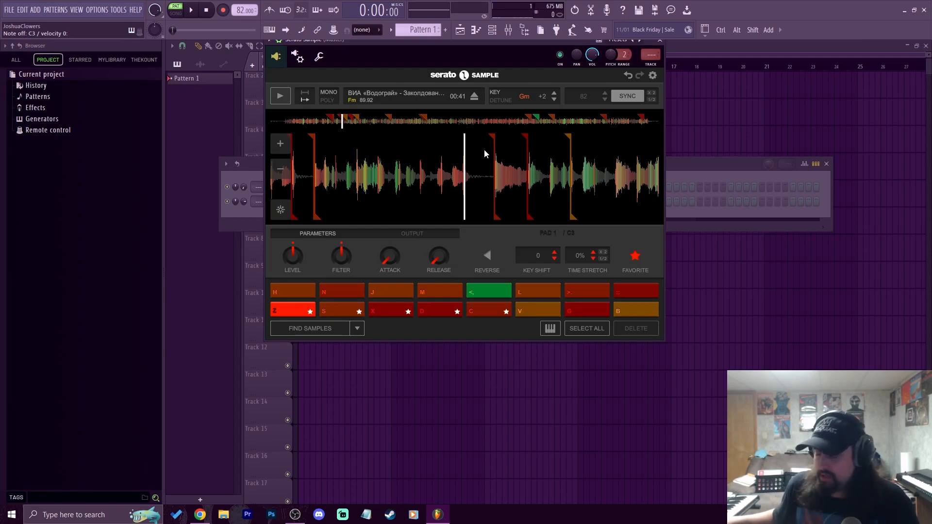
- Audition the pad 4 chop, then perform pad 5, repeated pad 4 hits and pad 1, and stop playback
key(d)
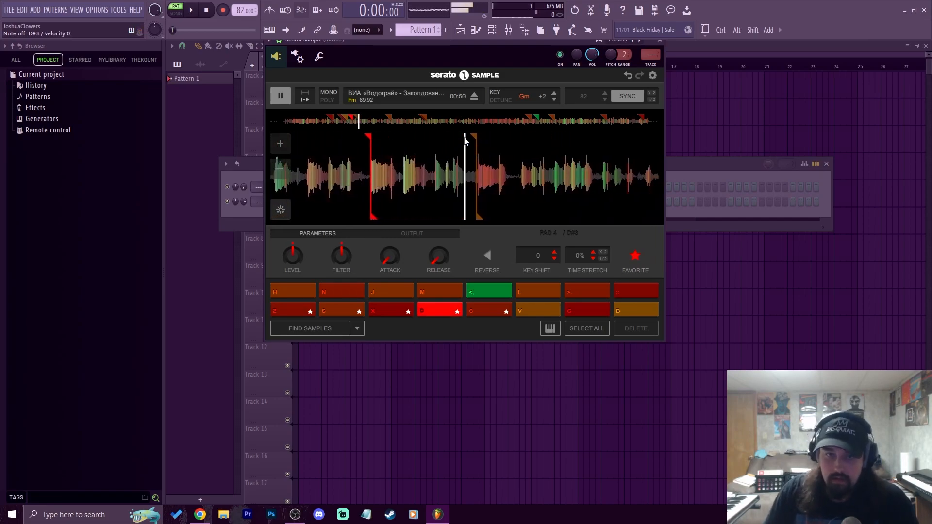
click(284, 96)
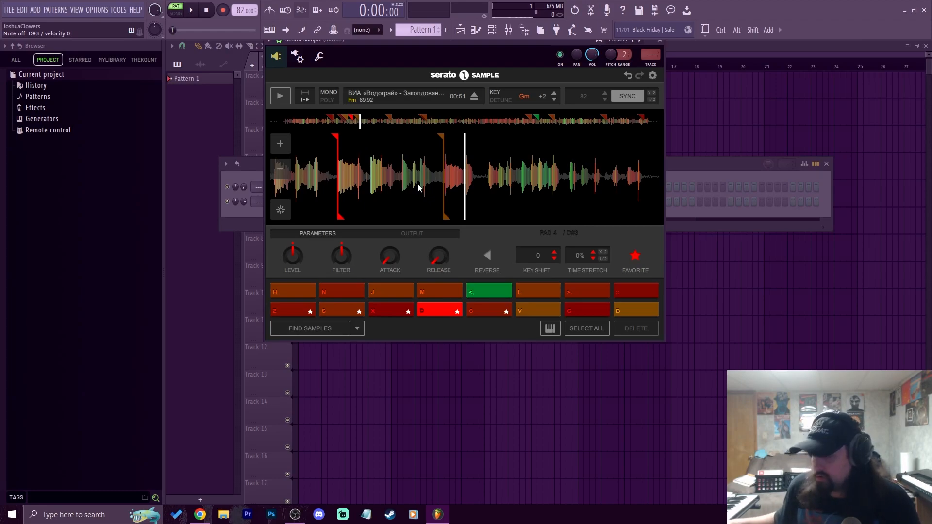
key(c)
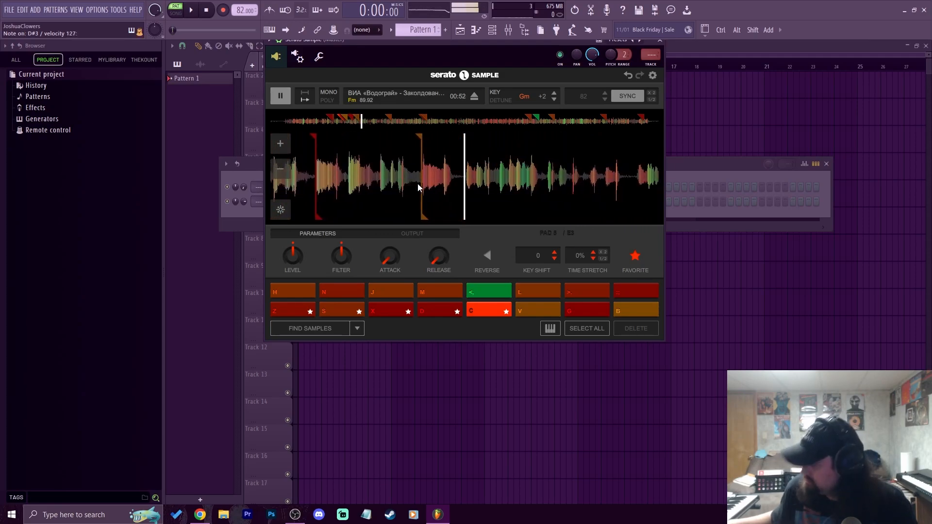
key(d)
key(d)
key(d)
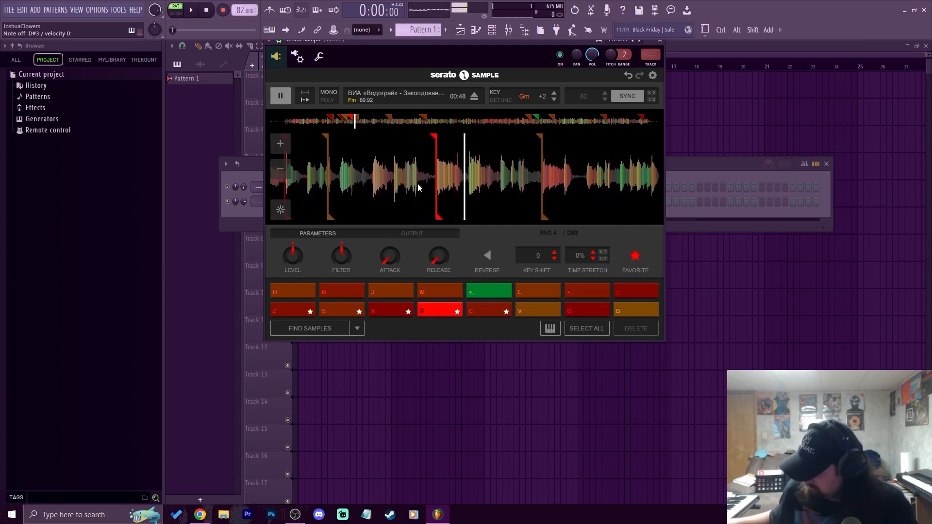
key(d)
key(d)
key(d)
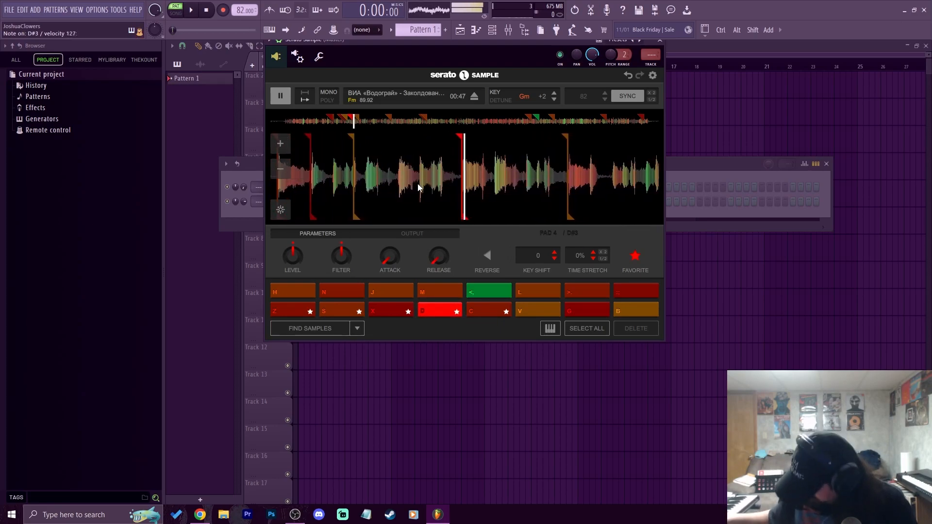
key(z)
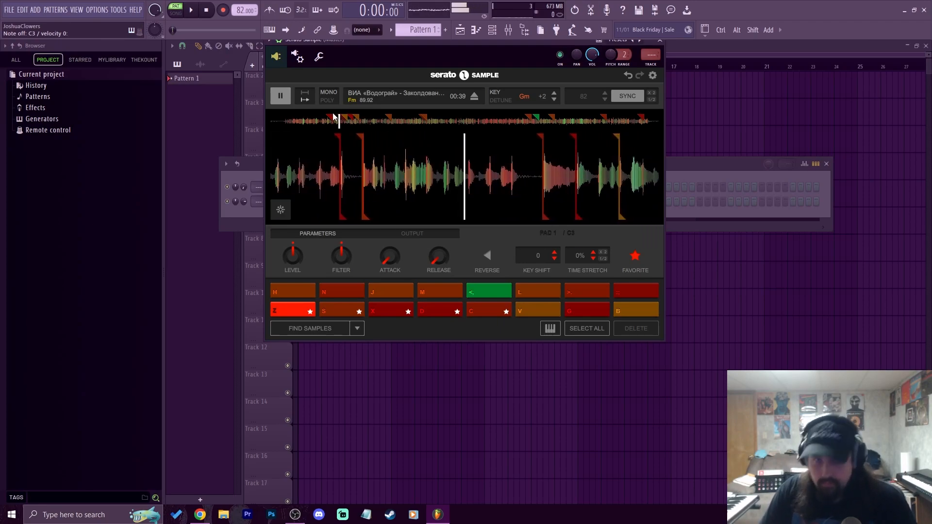
click(279, 97)
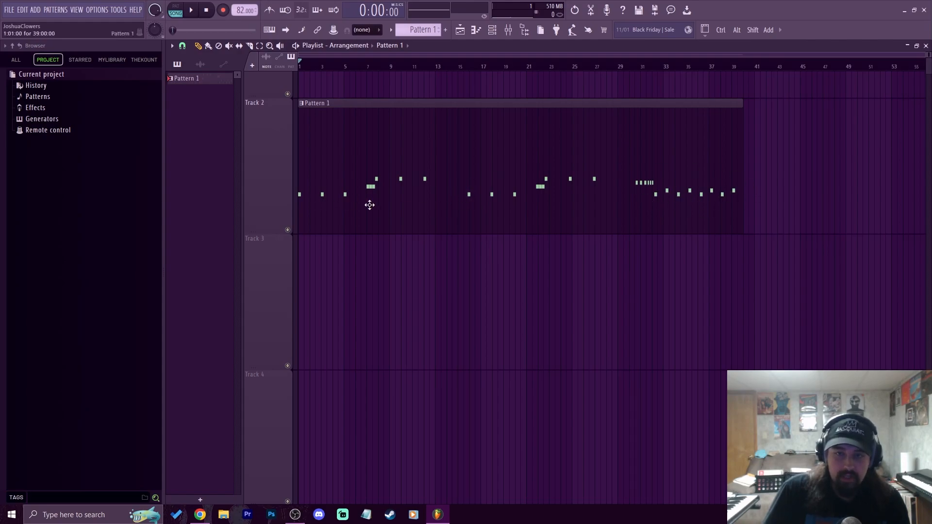
- Listen to the Pattern 1 clip in the playlist from the start to about bar 37, and stop playback
drag(635, 72, 254, 177)
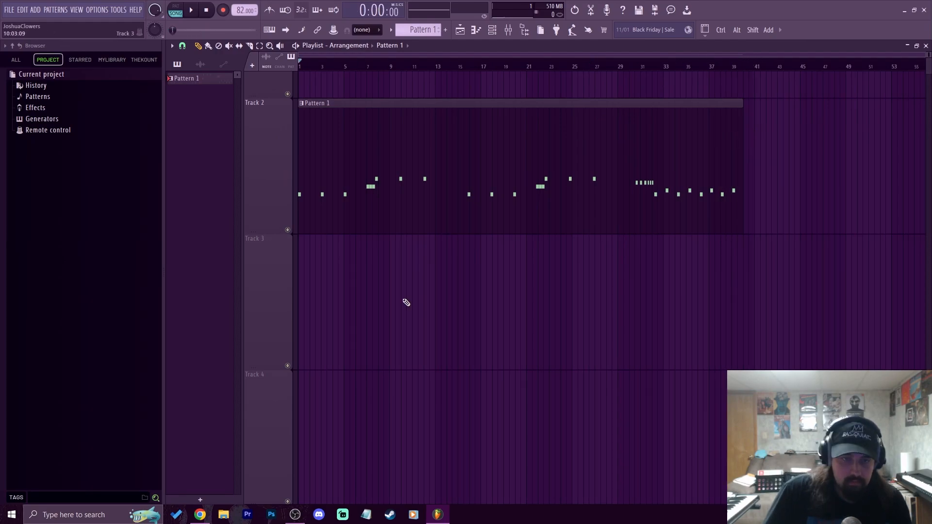
click(191, 11)
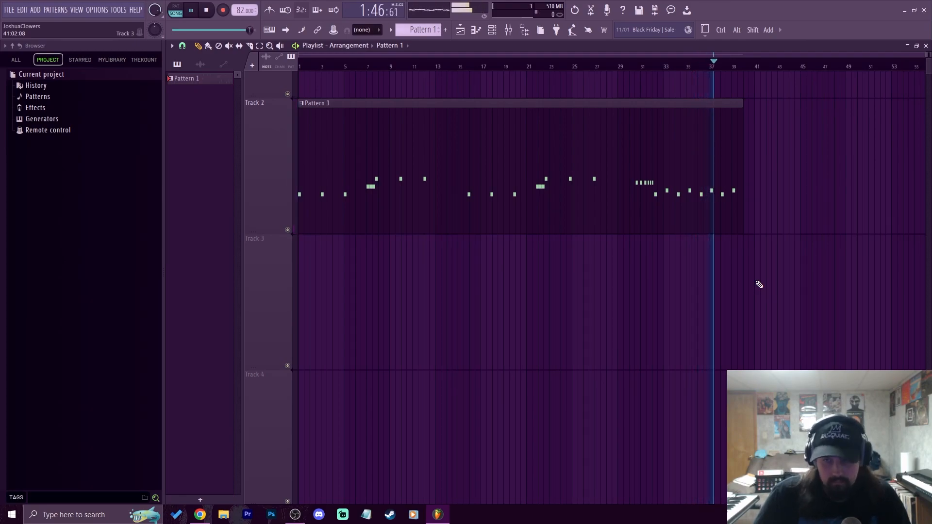
key(space)
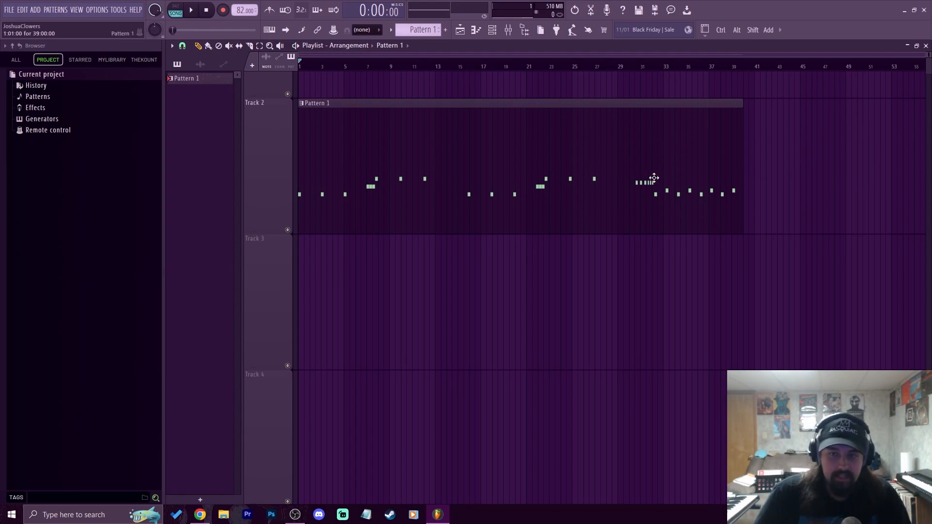
right_click(275, 176)
mouse_move(323, 262)
click(381, 273)
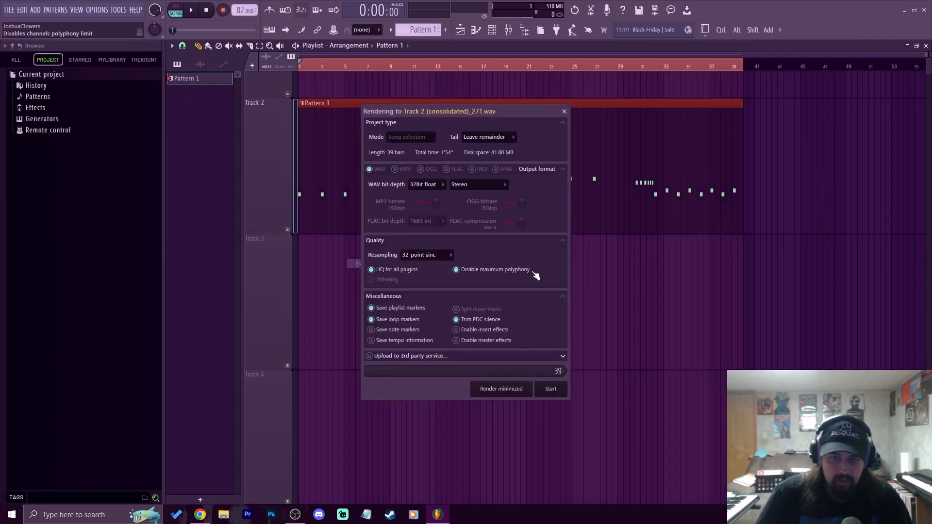
click(565, 111)
- Consolidate Track 2 by rendering its pattern clip to a WAV audio clip
right_click(256, 160)
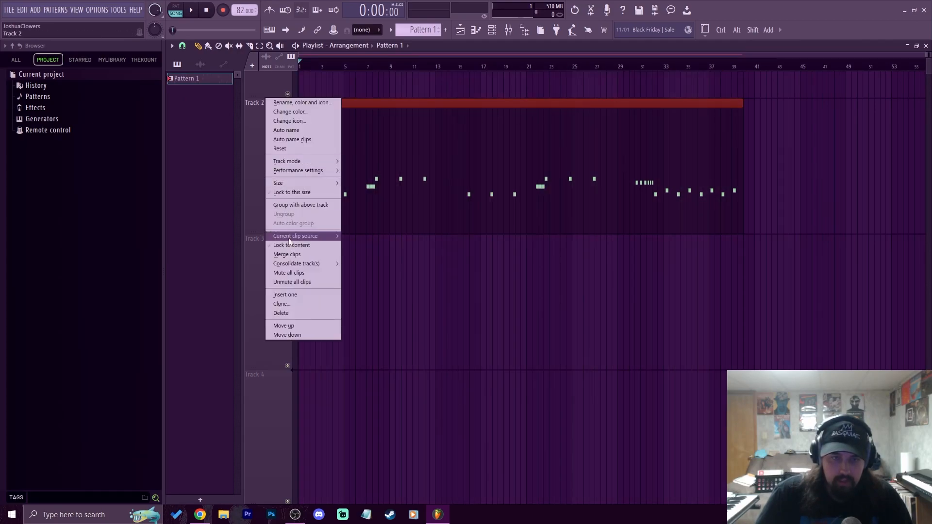
mouse_move(310, 262)
click(353, 267)
click(550, 389)
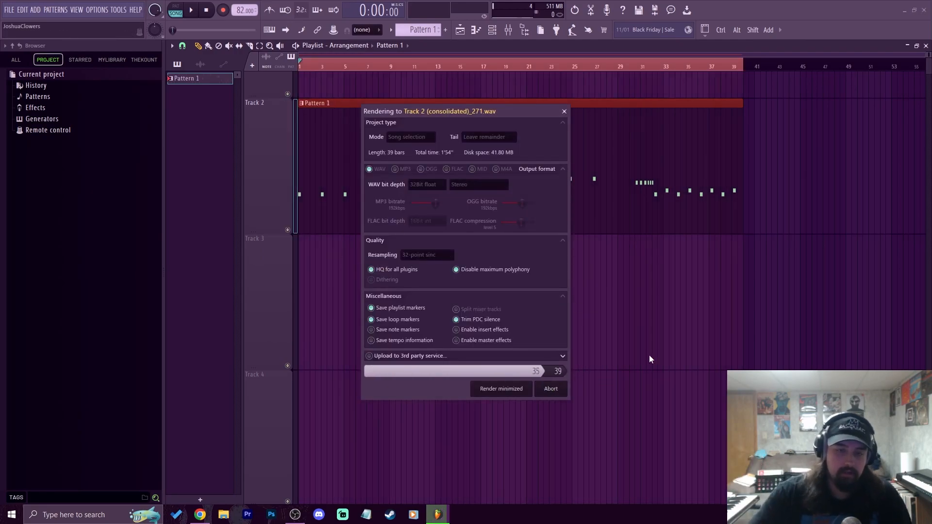
- Delete the leftover pattern clip on Track 3 and ungroup that track
right_click(484, 250)
right_click(261, 316)
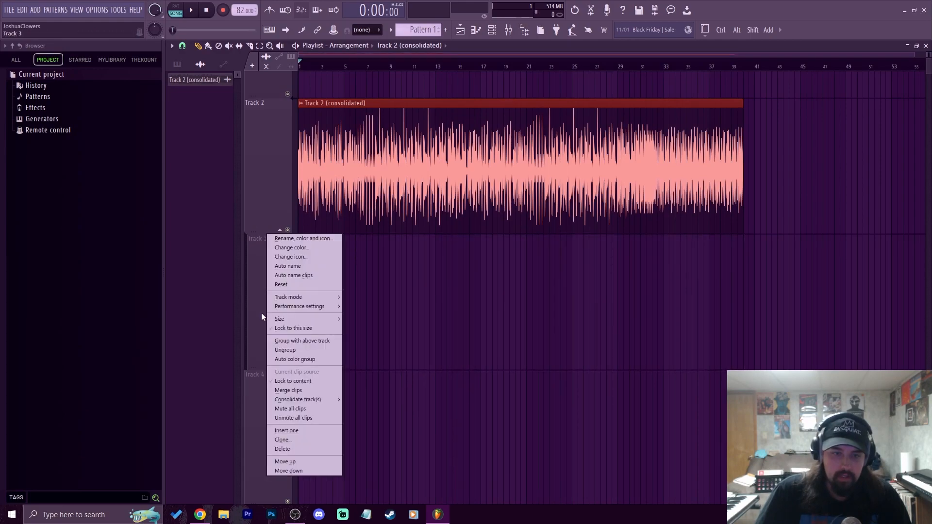
click(292, 352)
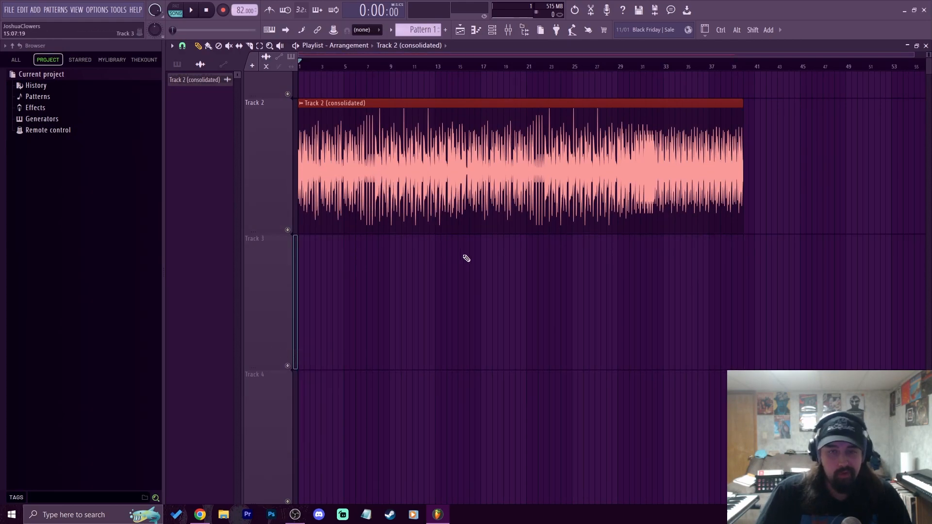
- Extract the drums, bass, instruments and vocals stems from the consolidated clip, and delete the muted original from Track 2
click(301, 103)
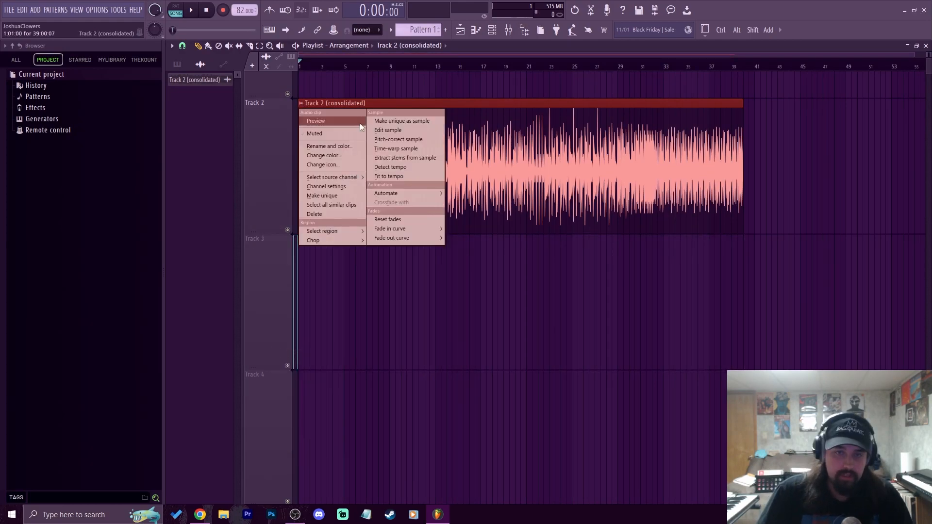
click(414, 157)
click(521, 301)
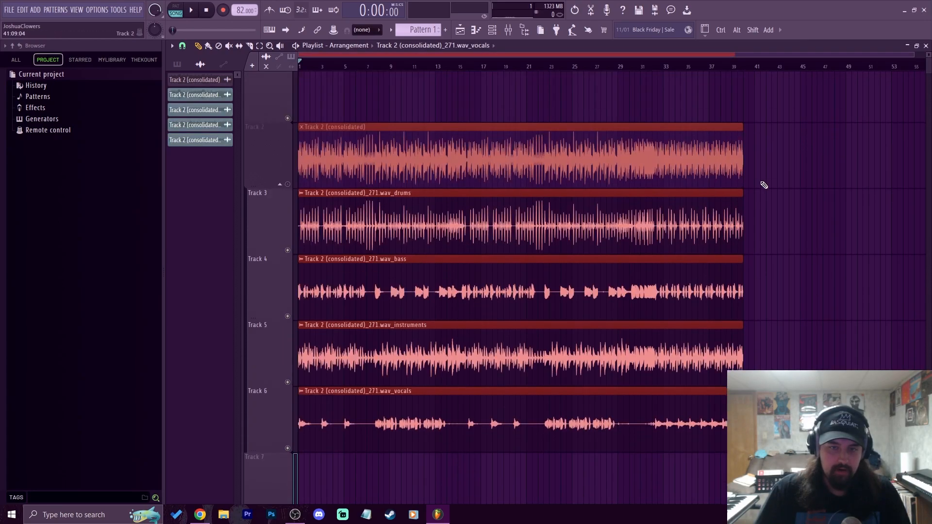
right_click(332, 164)
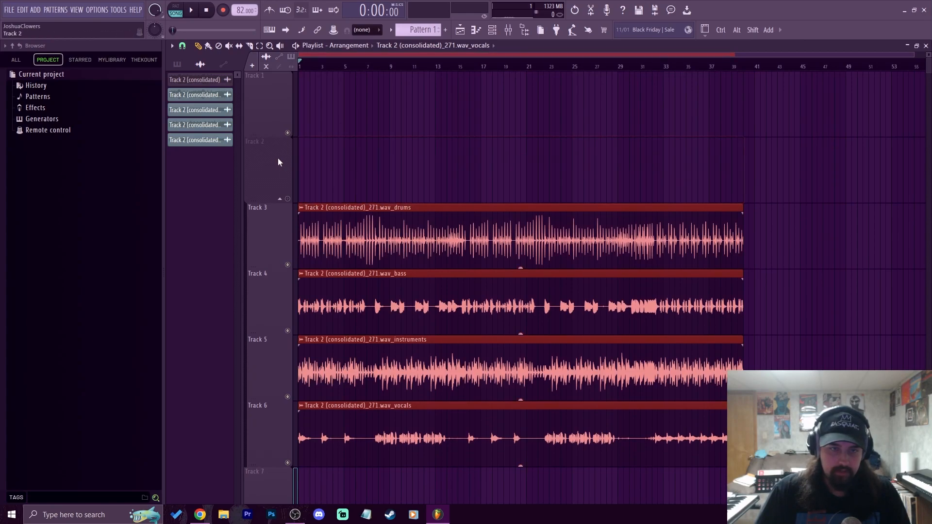
- Ungroup the drums, bass, instruments and vocals stem tracks from Track 2
right_click(258, 252)
click(287, 319)
right_click(270, 208)
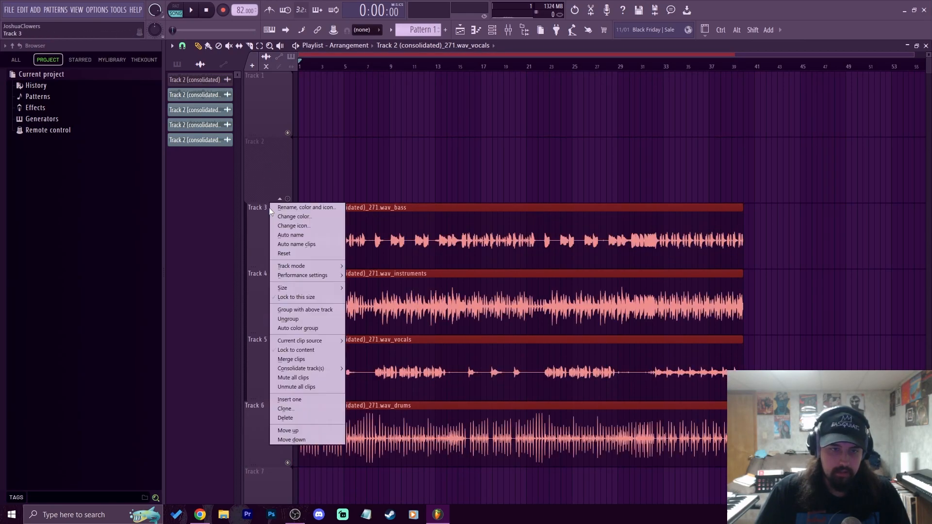
click(284, 318)
right_click(270, 208)
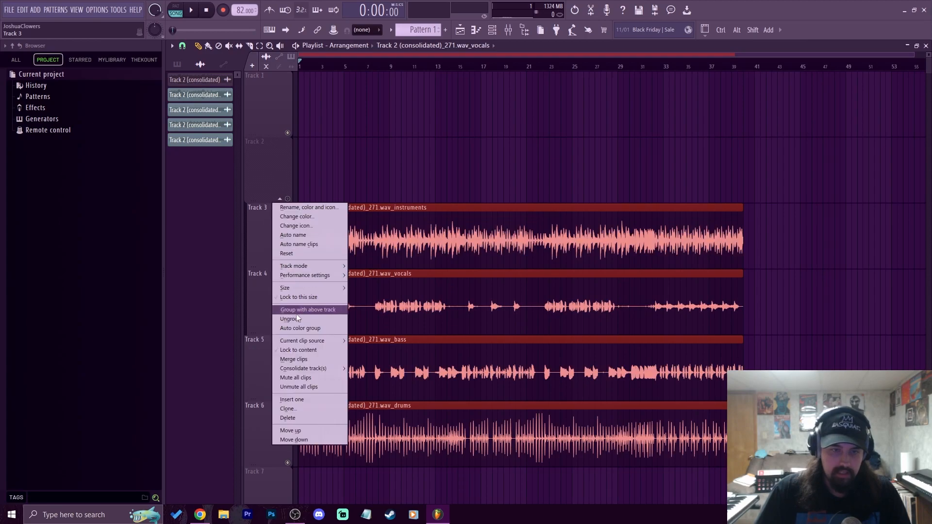
click(291, 319)
right_click(266, 208)
click(301, 319)
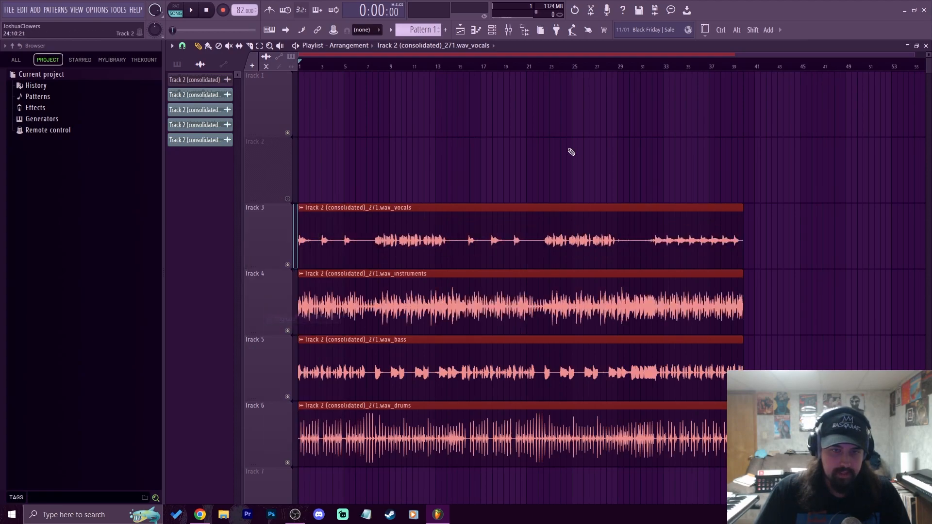
- Move the four stem clips up to Tracks 1 through 4 and unmute Track 2
scroll(572, 152, down, 2)
drag(681, 377, 376, 87)
scroll(419, 177, up, 2)
drag(369, 226, 367, 94)
click(287, 199)
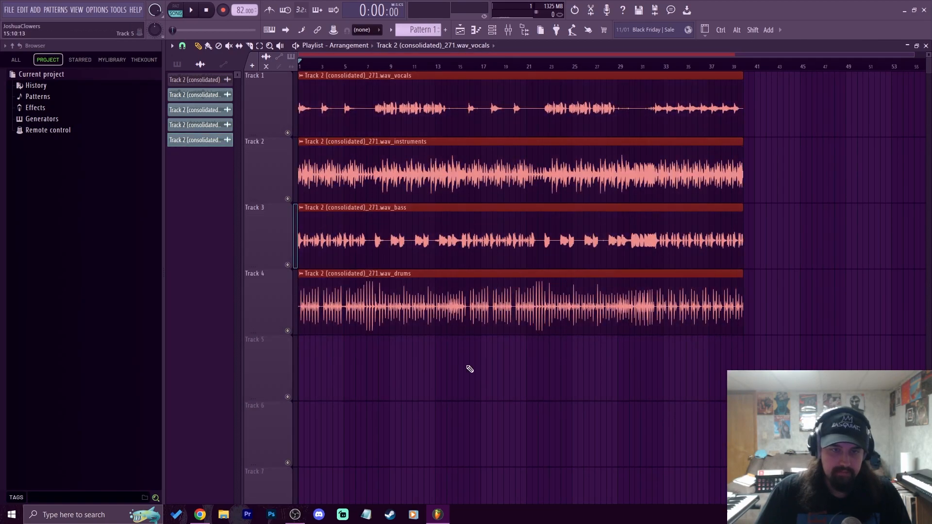
- Reorder the stem channels in the channel rack and rename them instruments, vocals, drums and bass
click(497, 30)
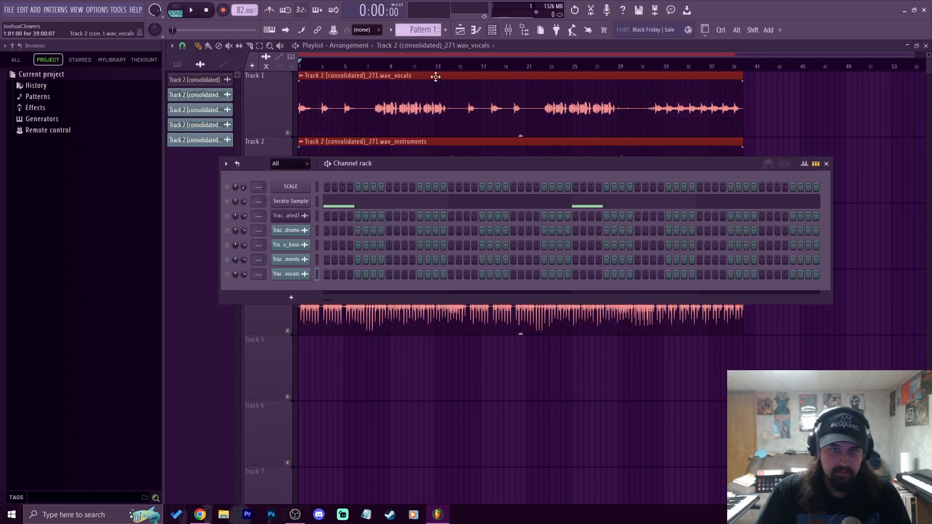
click(314, 233)
key(alt+Down)
key(alt+Down)
key(alt+Down)
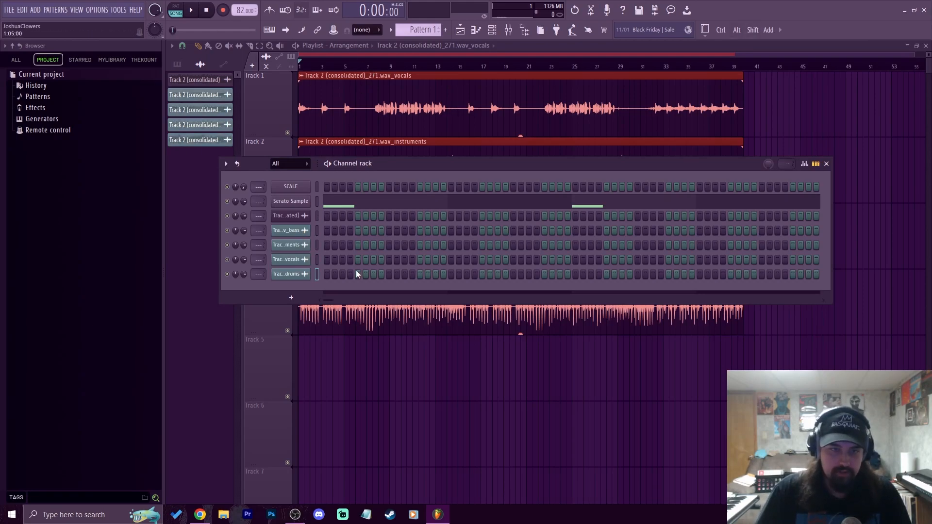
click(317, 227)
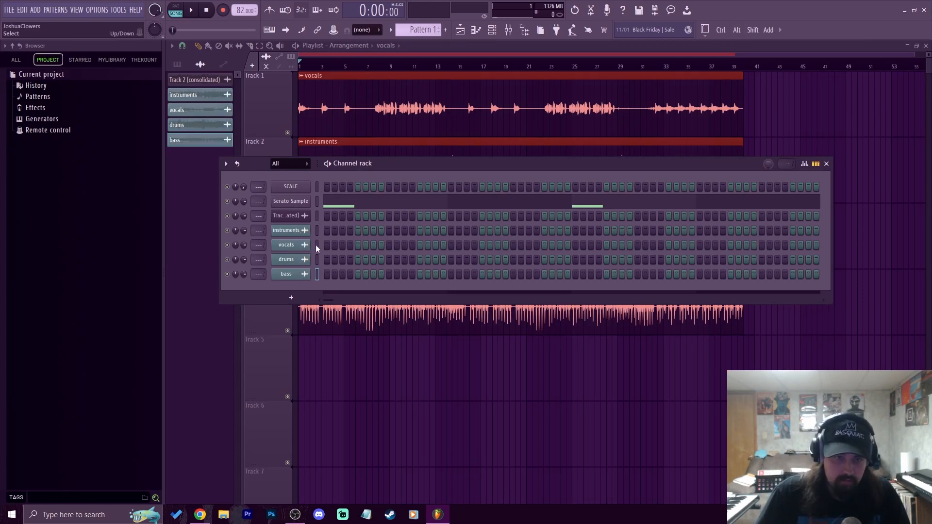
click(414, 365)
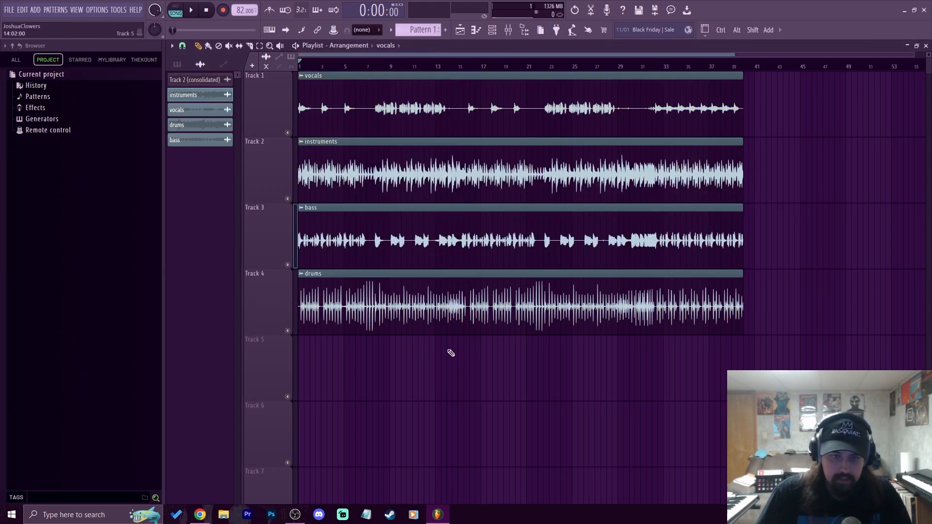
- Preview the stems, normalize the bass clip, and lower its channel volume to about 54% while checking it in playback
key(space)
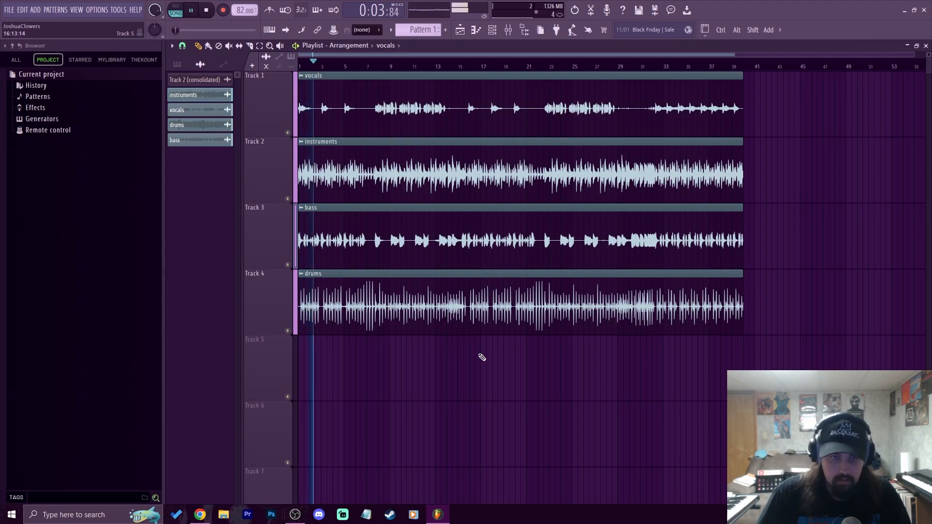
key(space)
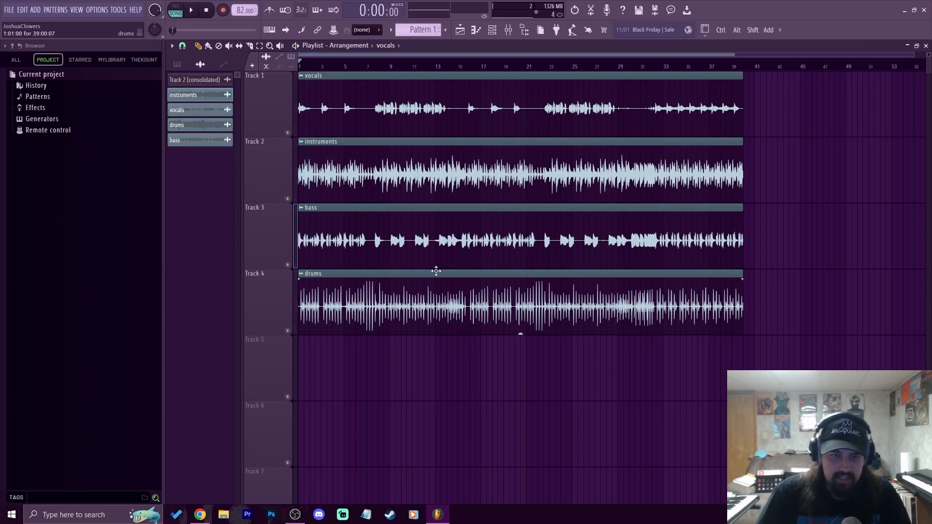
double_click(417, 248)
click(430, 280)
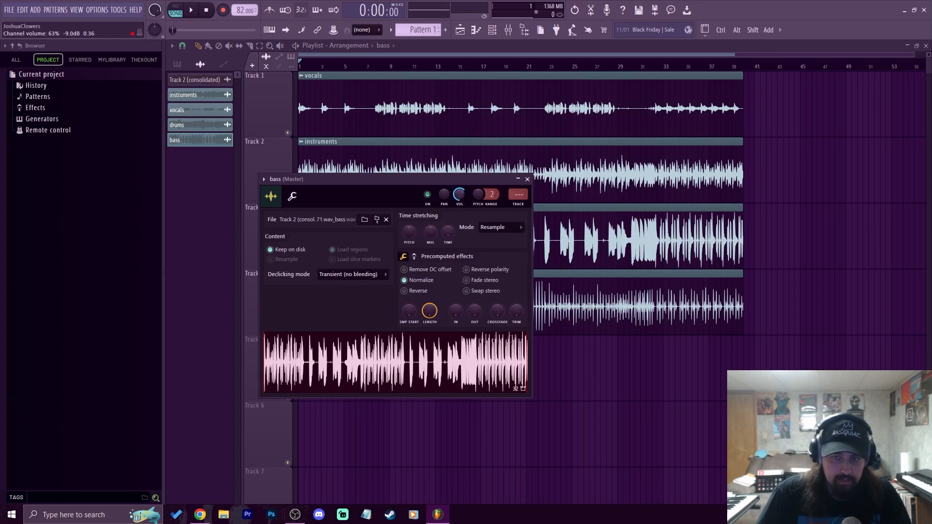
key(space)
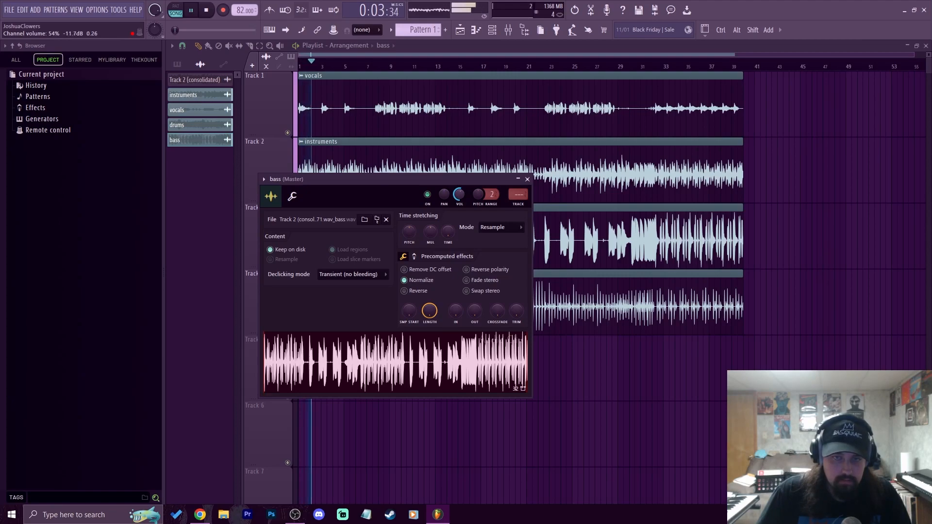
key(space)
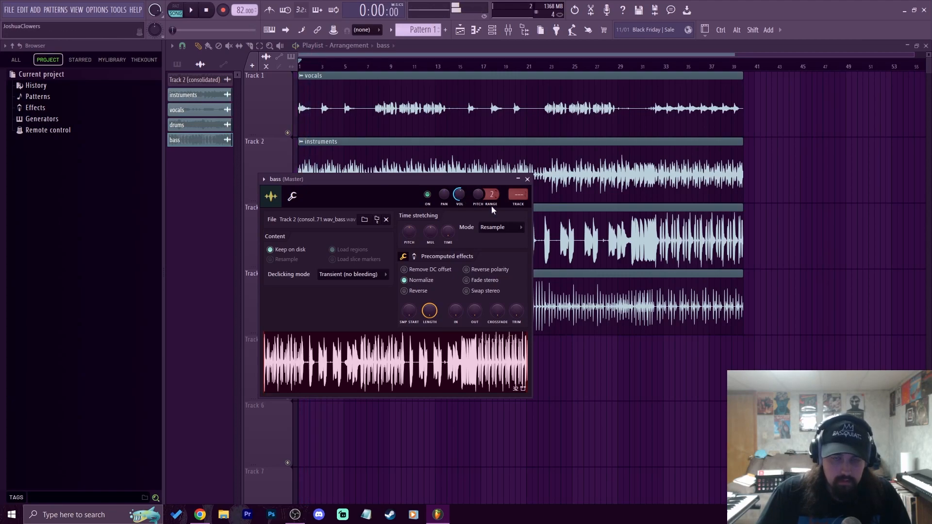
- Normalize the drums clip and assign it to mixer insert 3
key(Escape)
double_click(519, 332)
click(414, 268)
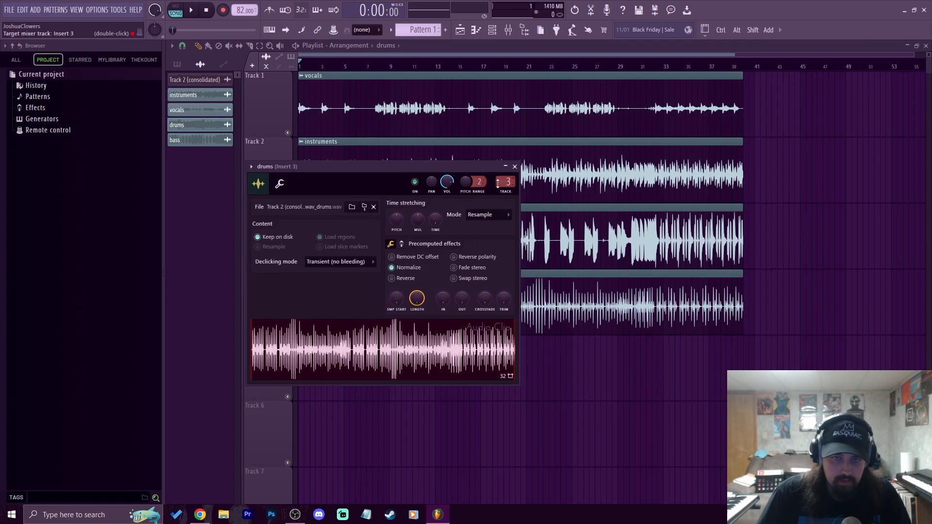
- Route the instruments, vocals, drums and bass channels to mixer inserts 1 through 4, and select the drums insert
click(527, 31)
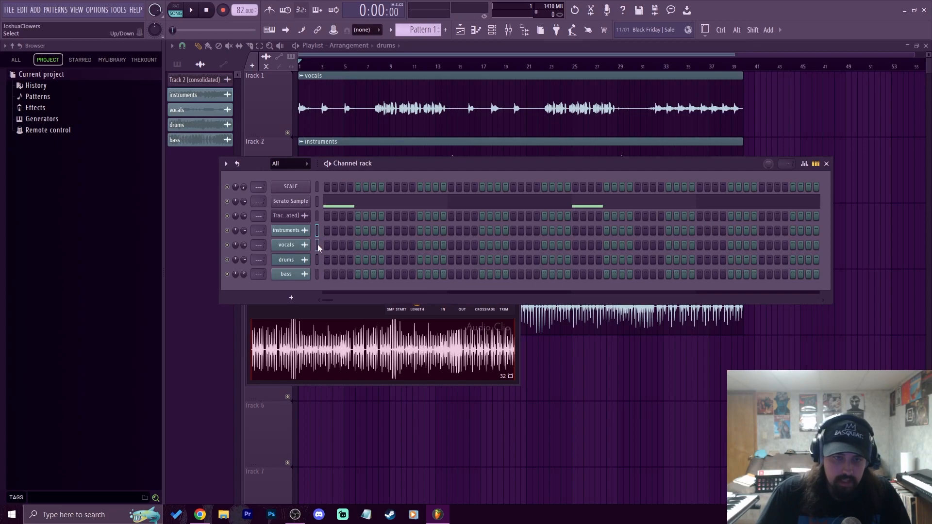
click(508, 30)
click(400, 226)
key(ctrl+l)
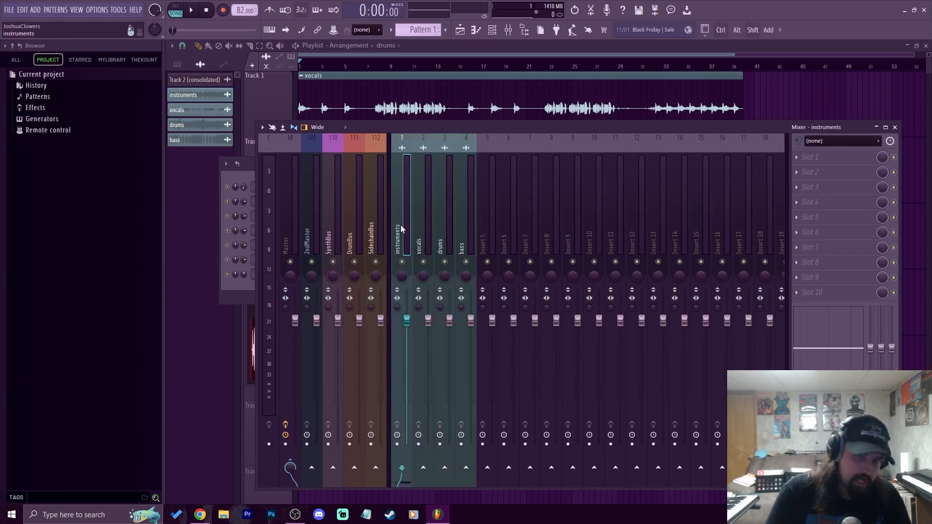
click(449, 239)
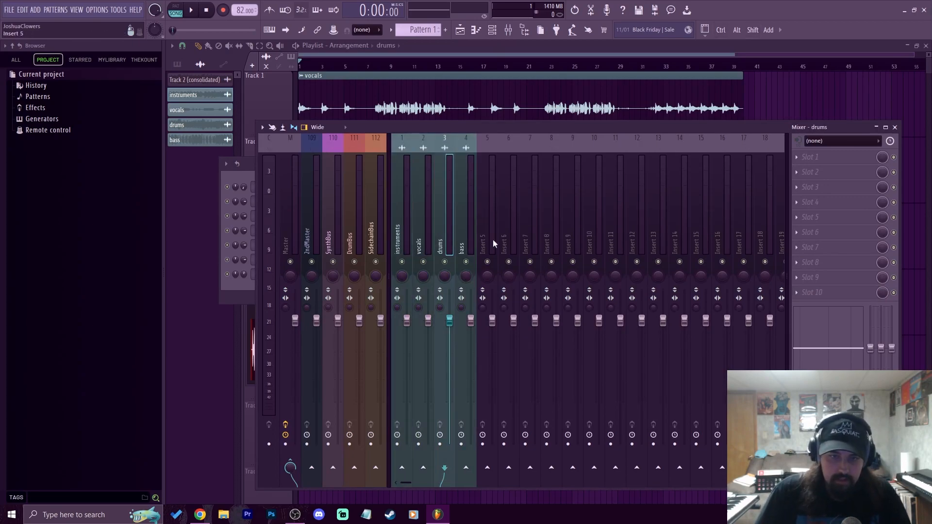
- Load RC-20 Retro Color in the first effect slot of the drums insert and choose the Vinyl 3 preset during playback
click(810, 157)
click(631, 216)
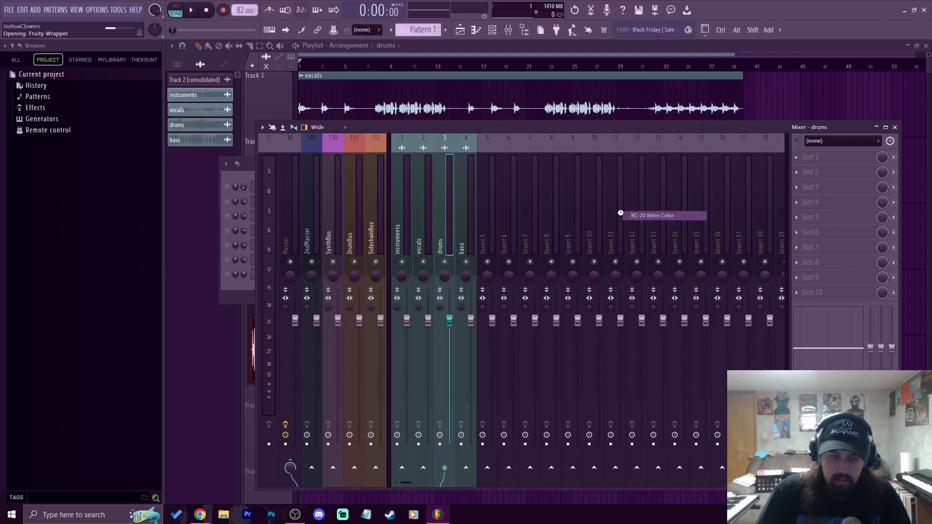
key(space)
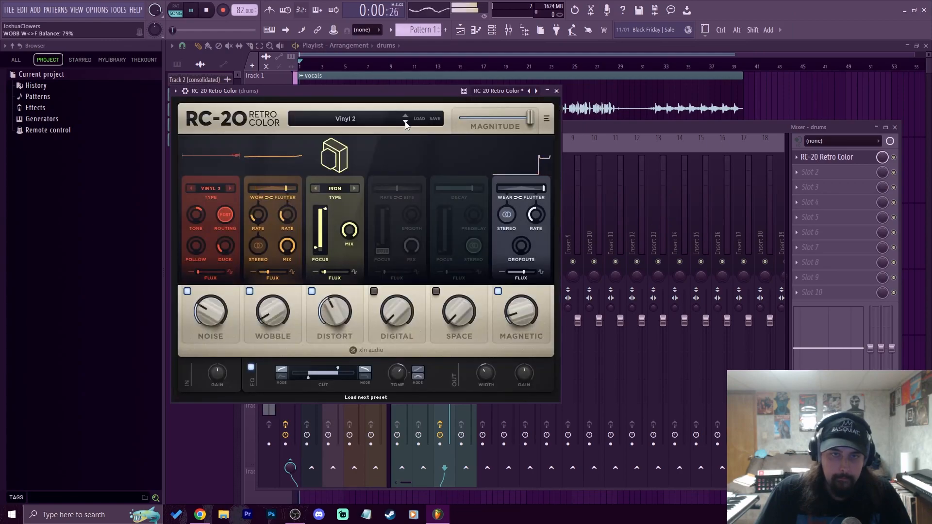
click(202, 313)
- Switch RC-20's EQ tone mode to Mid, lower the tone to about -5.6 dB, and set Noise to 21%
click(418, 376)
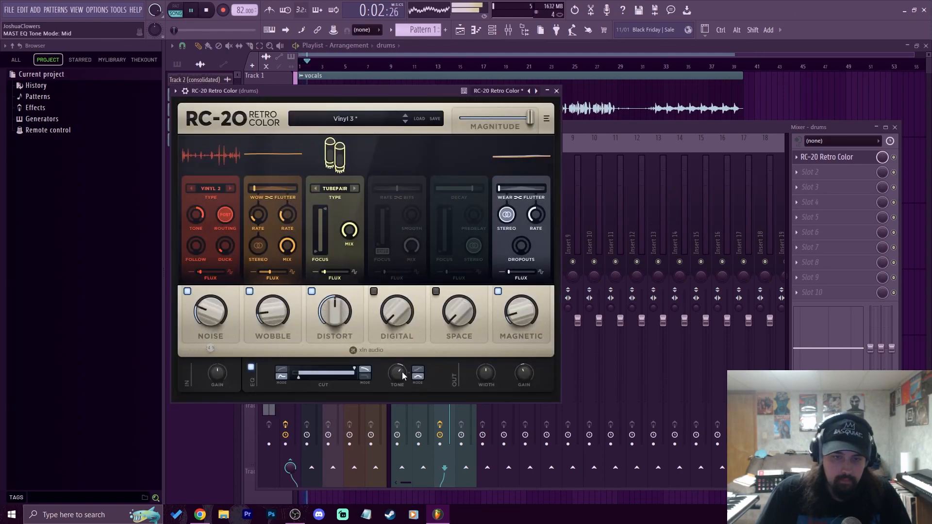
drag(404, 375, 366, 387)
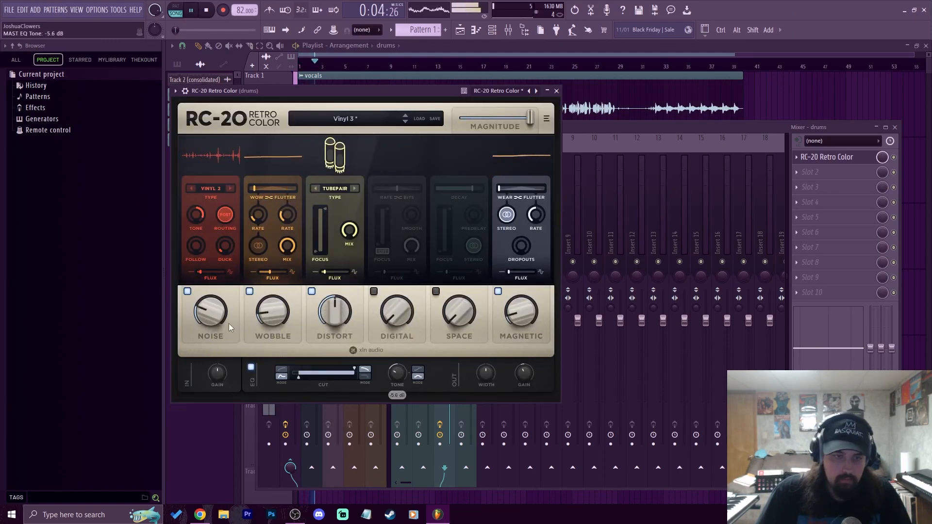
click(209, 319)
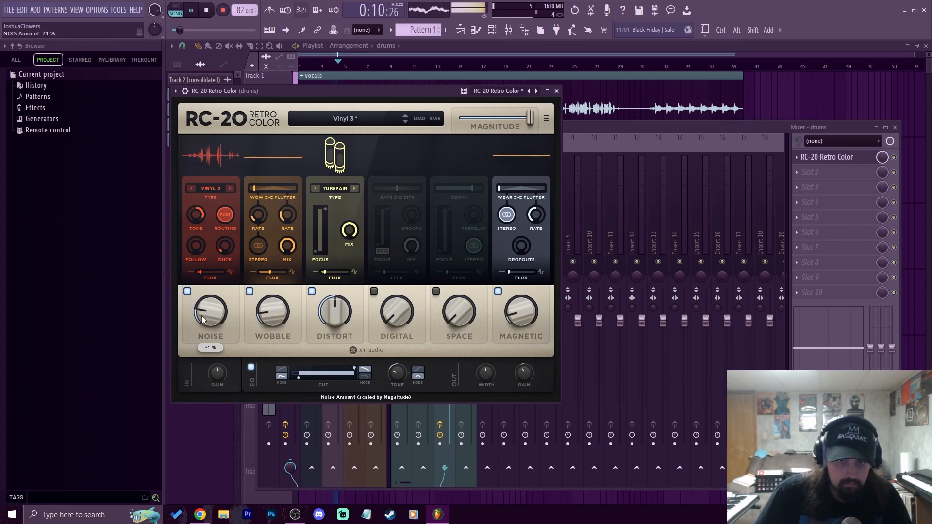
- Enable RC-20's Space module, raise its amount, set its high filter to about 8988 Hz, and lower the EQ tone to -7.5 dB
click(436, 292)
drag(458, 312, 458, 293)
click(471, 246)
drag(441, 251, 445, 215)
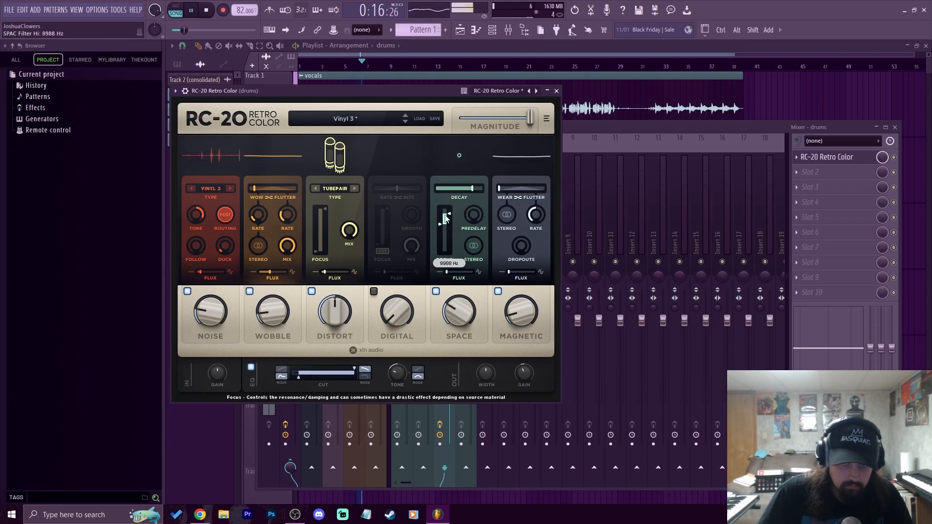
drag(397, 373, 398, 372)
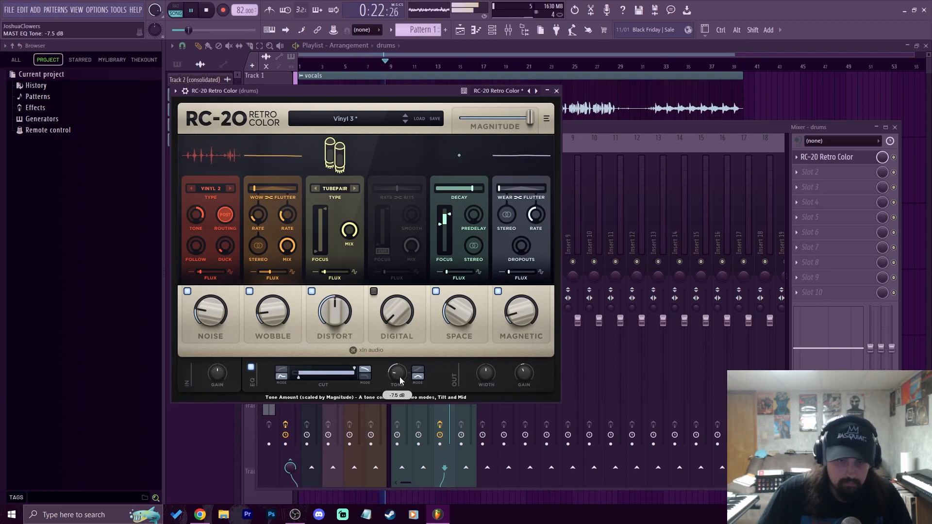
click(556, 90)
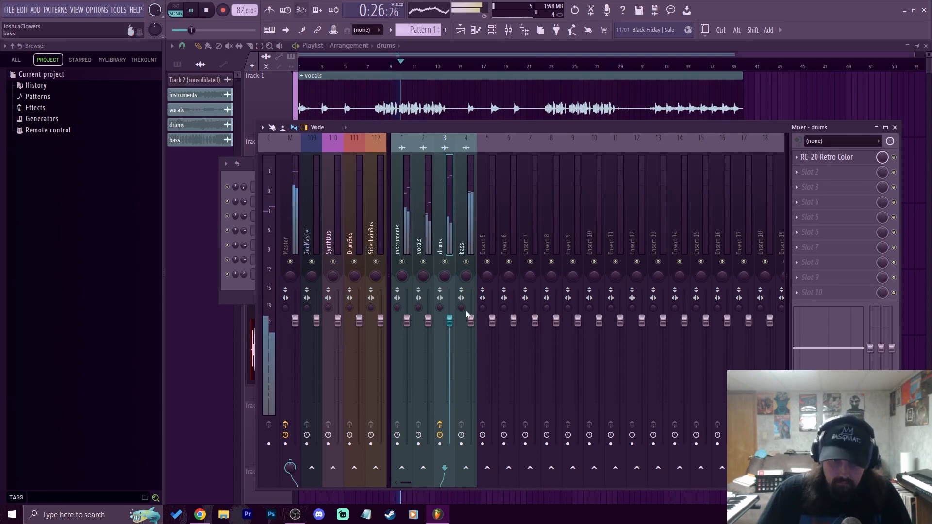
- Adjust the stereo separation of the bass insert during playback, and stop the song
drag(462, 308, 462, 267)
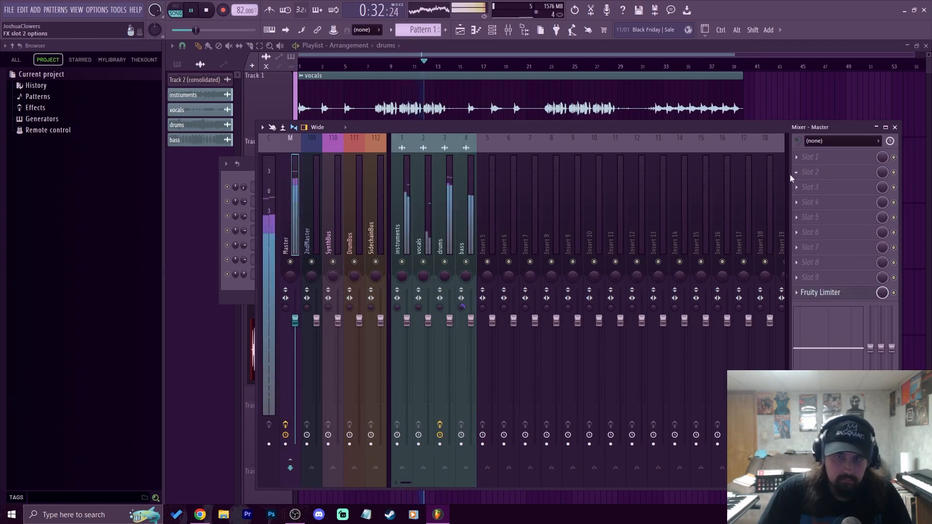
key(space)
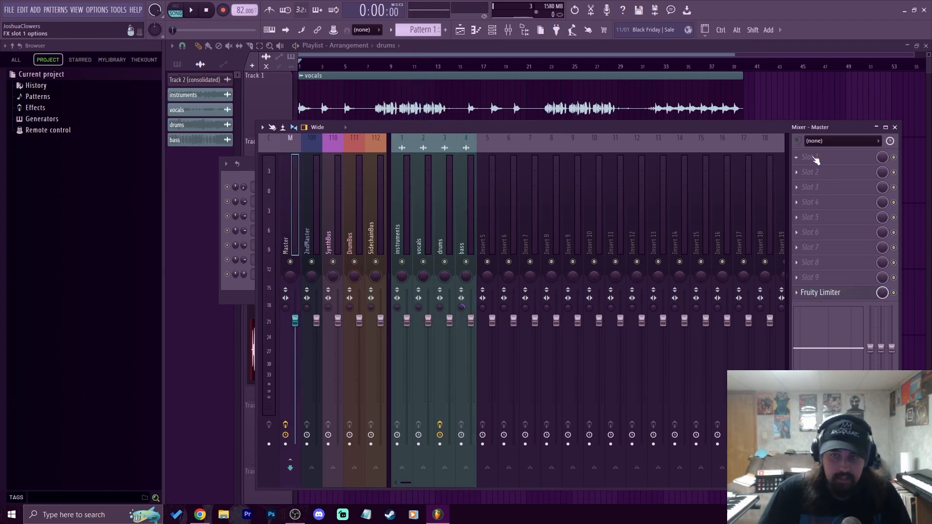
- Load Fruity Love Philter in the Master's first effect slot and choose the PC lowpass + phaser preset
click(816, 159)
click(582, 176)
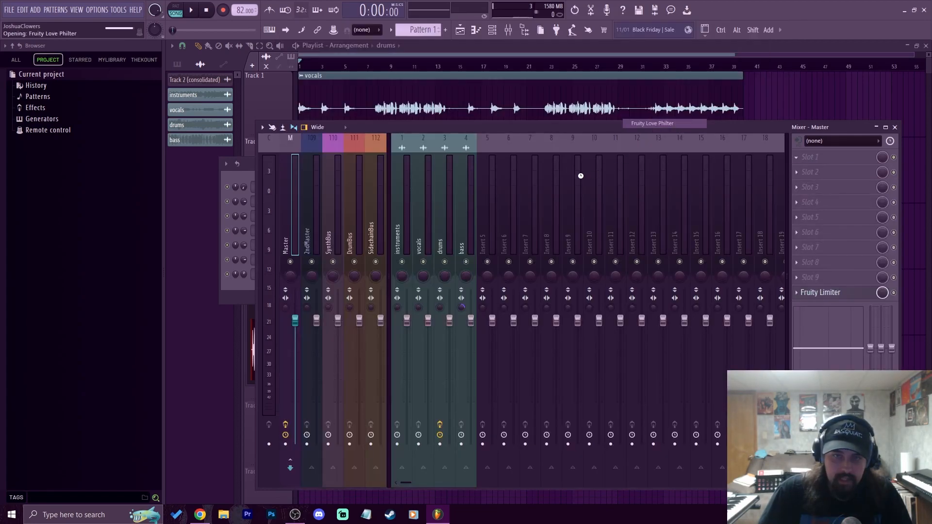
click(479, 116)
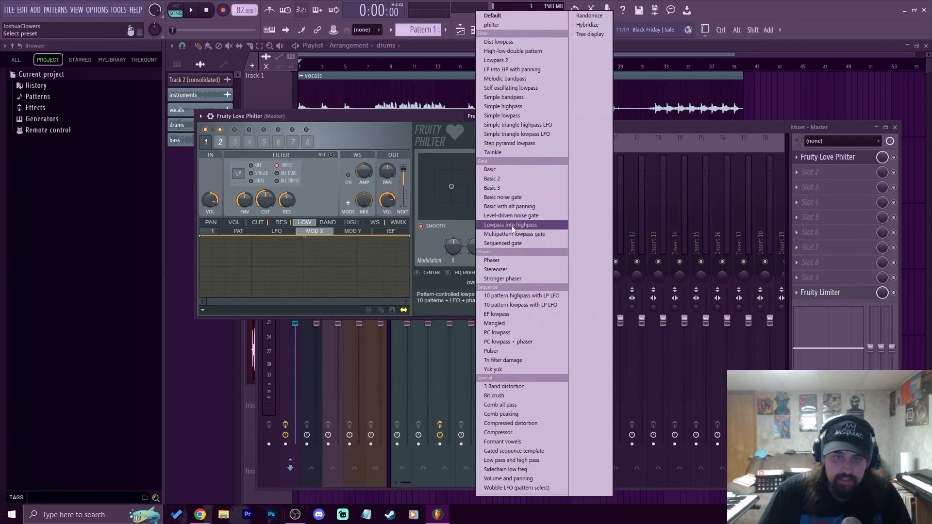
click(517, 346)
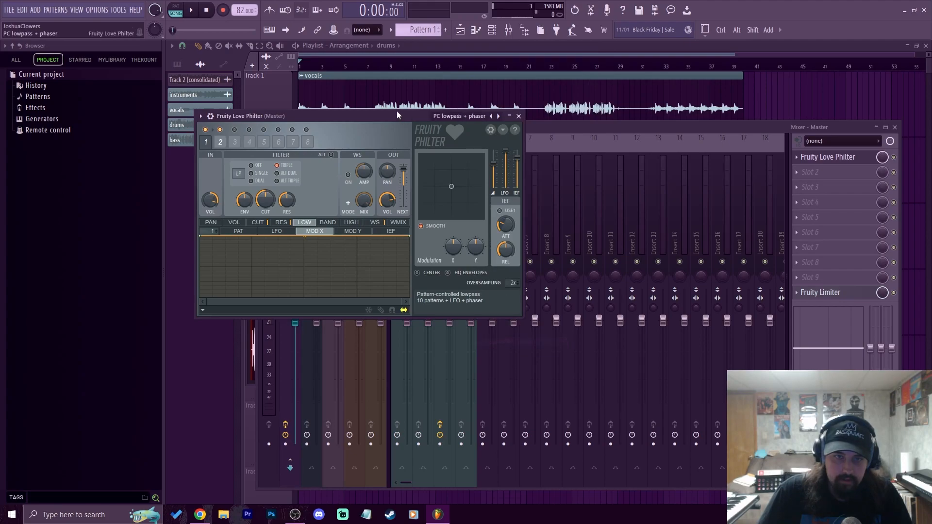
- Adjust Love Philter's resonance and cutoff, and try its XY modulation in playback, leaving modulation X at about 85%
drag(402, 116, 575, 123)
drag(628, 186, 651, 168)
drag(459, 207, 460, 219)
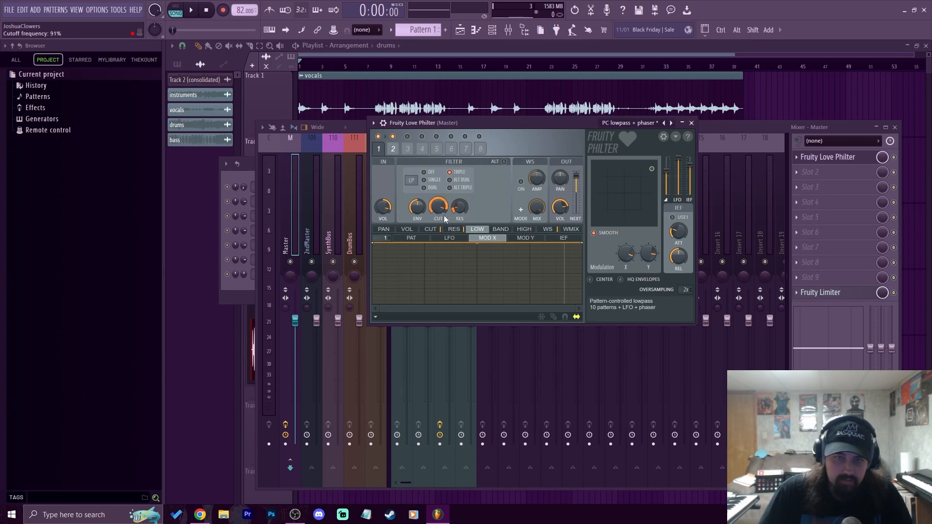
drag(439, 207, 438, 210)
mouse_move(650, 169)
mouse_down()
mouse_move(615, 199)
mouse_move(618, 214)
mouse_move(647, 169)
mouse_up()
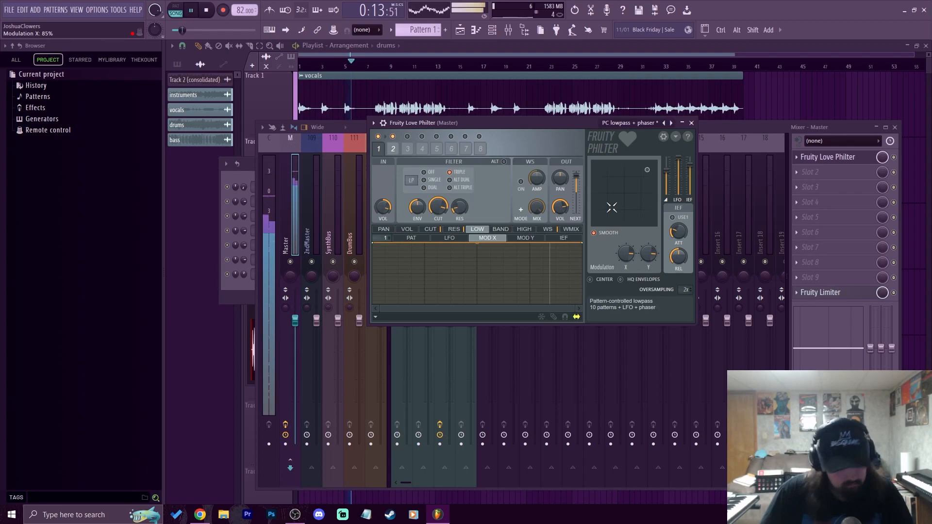
key(space)
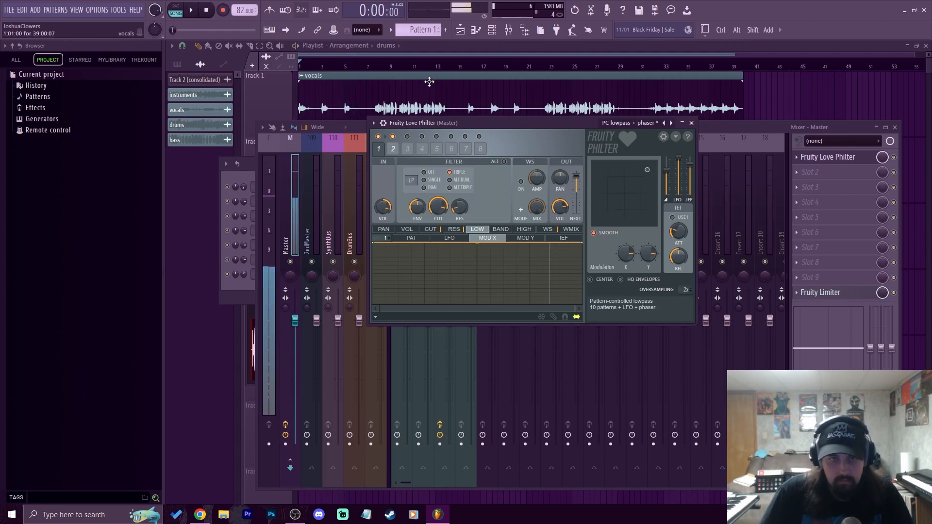
- Create Pattern 2 and place it on Track 5 of the playlist, spanning the full length of the stems
click(464, 49)
click(512, 29)
click(512, 29)
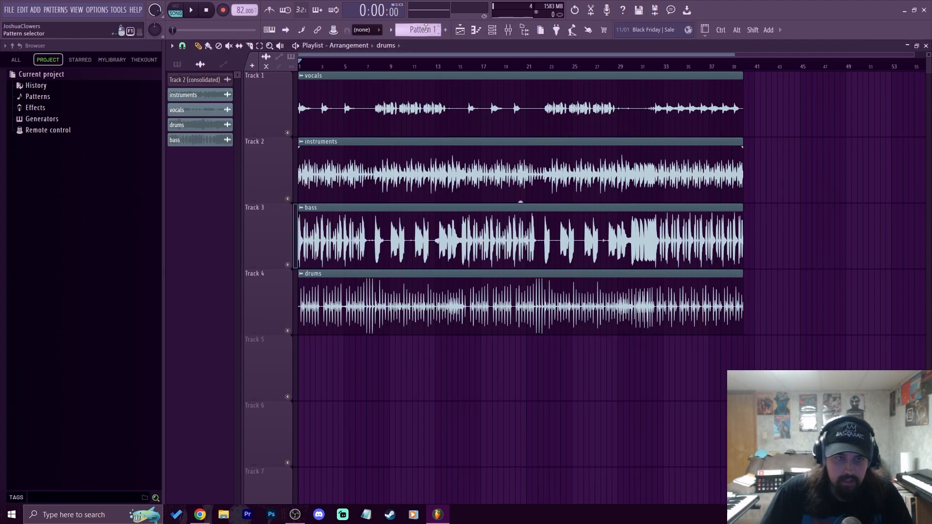
scroll(426, 28, up, 1)
drag(303, 370, 724, 374)
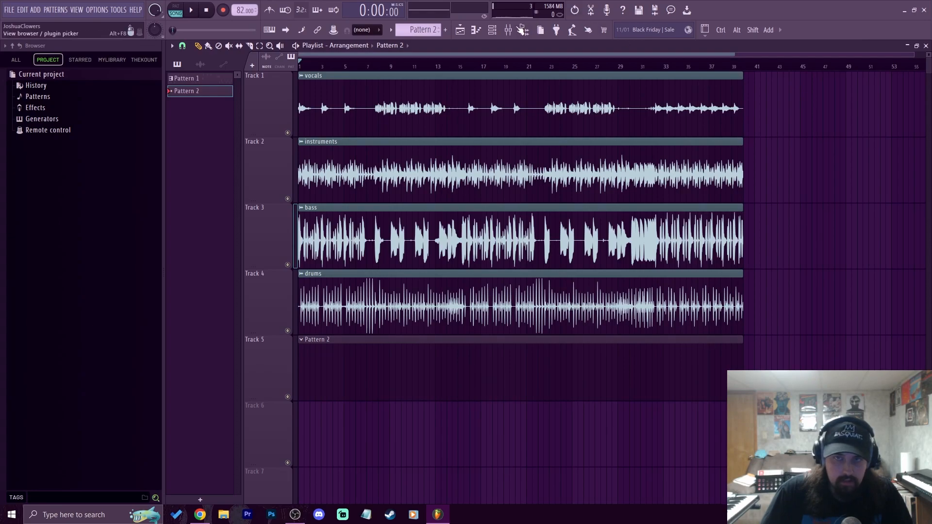
- Reopen Love Philter on the Master, check that the recording filter includes automation, and arm recording
key(F9)
click(828, 157)
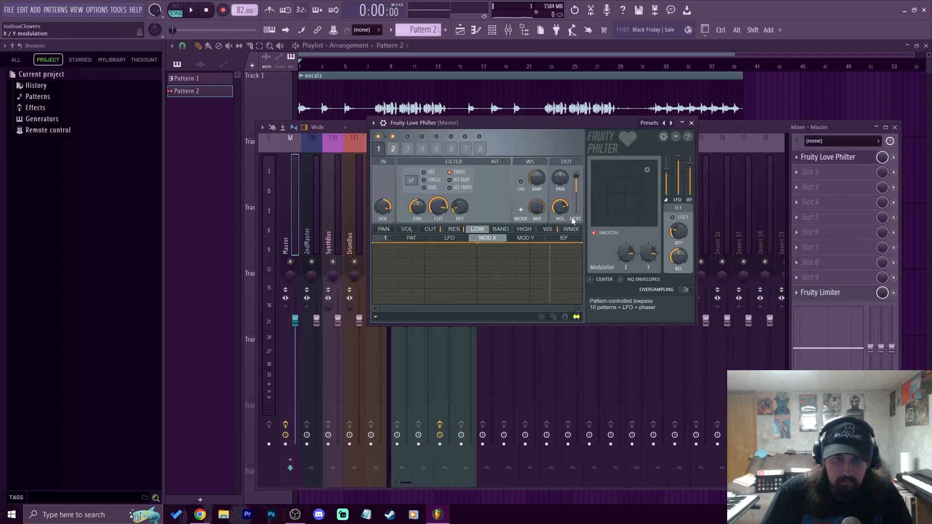
right_click(224, 10)
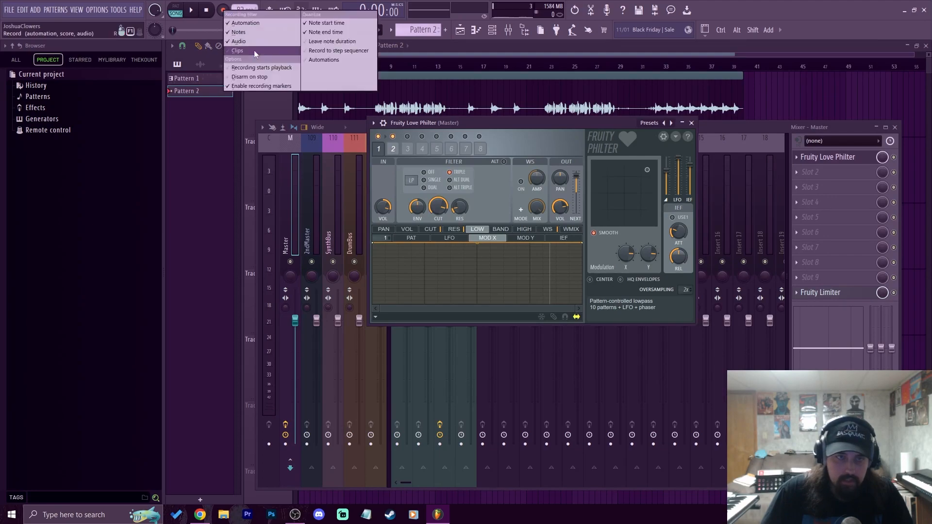
click(225, 9)
right_click(222, 7)
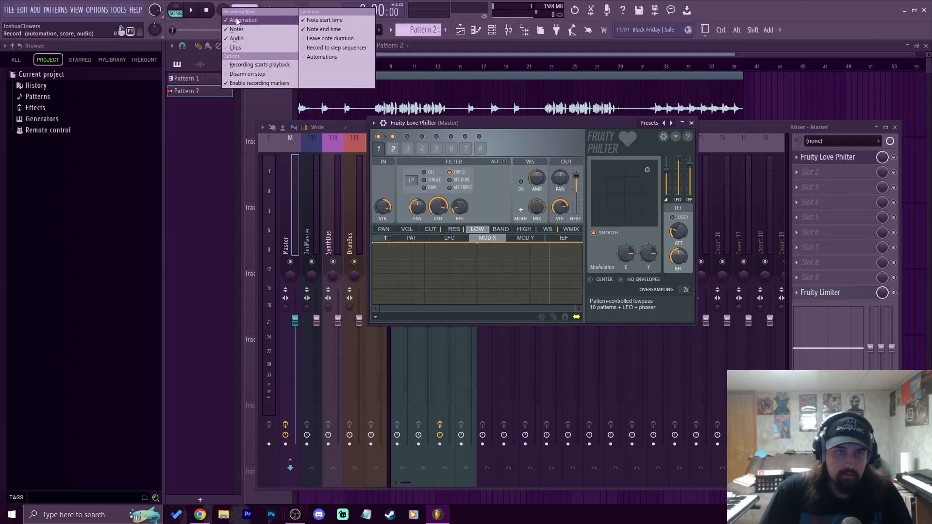
click(222, 6)
click(224, 11)
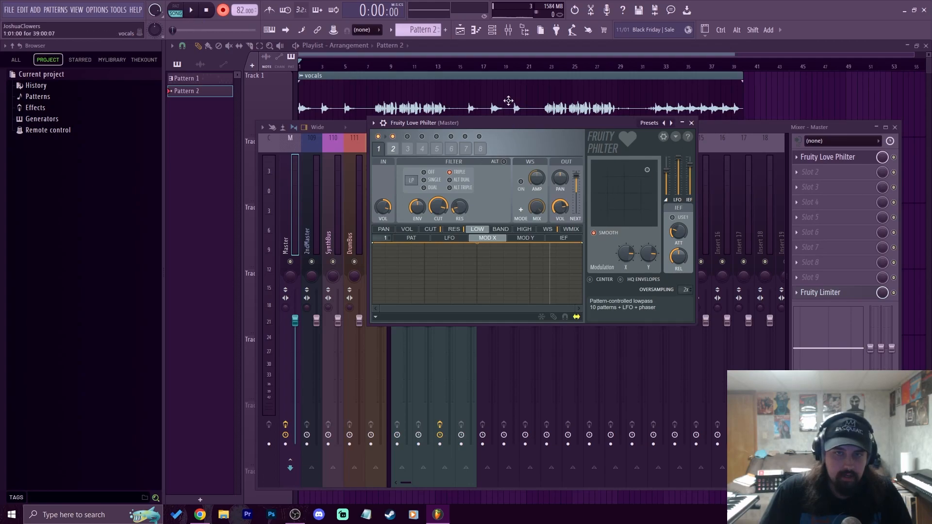
- Record Love Philter's XY modulation sweeps into Pattern 2 over the song's opening bars, and stop recording
key(space)
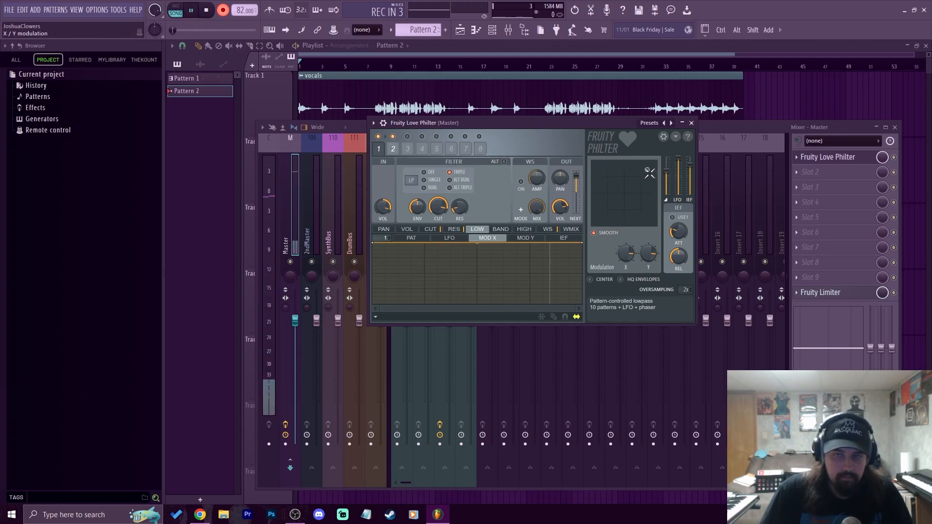
mouse_move(644, 169)
mouse_down()
mouse_move(596, 222)
mouse_move(605, 219)
mouse_move(610, 188)
mouse_move(647, 174)
mouse_move(600, 212)
mouse_move(644, 175)
mouse_move(609, 203)
mouse_move(641, 180)
mouse_move(600, 186)
mouse_move(601, 206)
mouse_move(619, 216)
mouse_move(643, 179)
mouse_move(608, 183)
mouse_move(602, 202)
mouse_move(620, 209)
mouse_move(647, 172)
mouse_up()
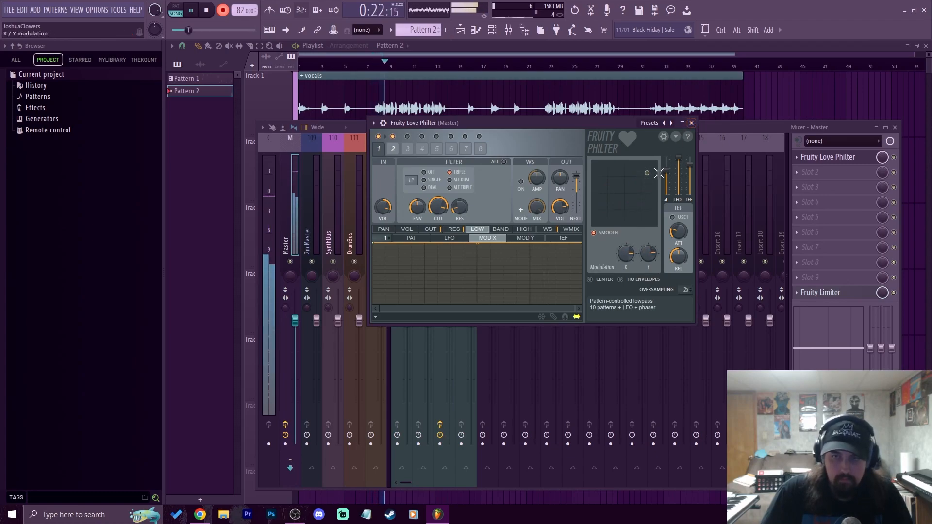
click(691, 124)
key(F9)
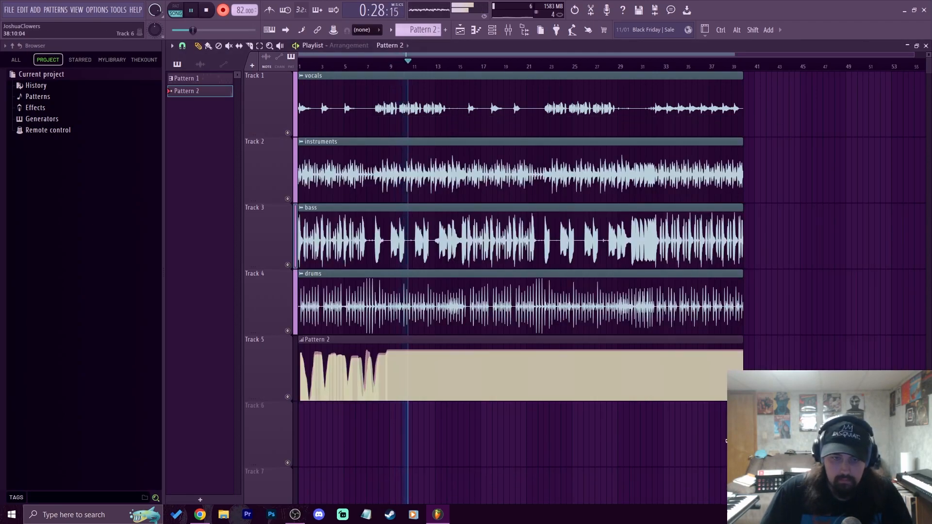
key(space)
- Select the playlist time from bar 30 to the end of the song and create a Master volume automation clip over it
mouse_move(739, 337)
mouse_down()
mouse_move(598, 338)
mouse_move(742, 338)
mouse_up()
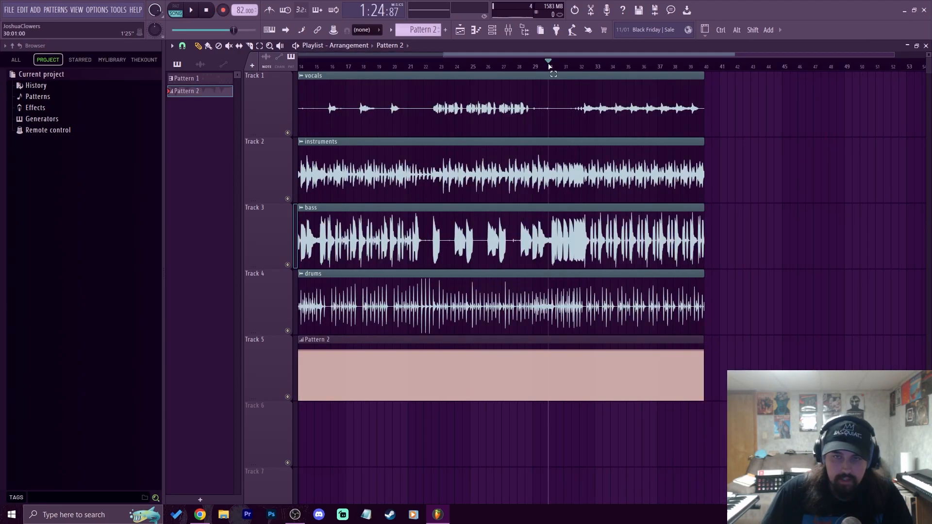
drag(550, 66, 711, 90)
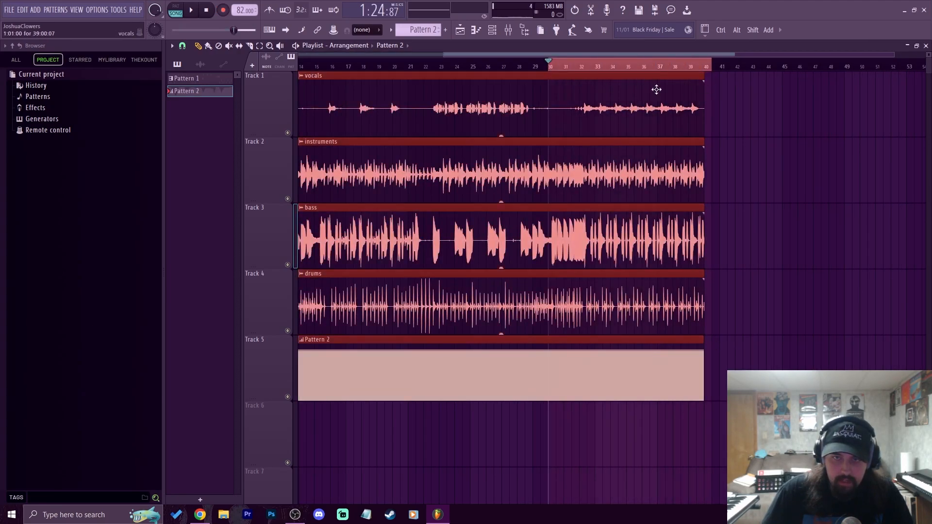
click(508, 29)
right_click(296, 321)
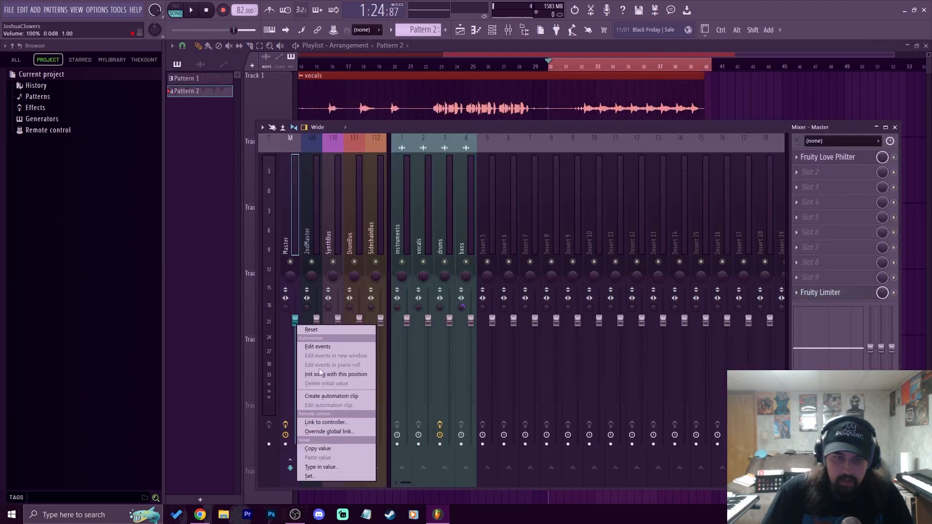
click(332, 396)
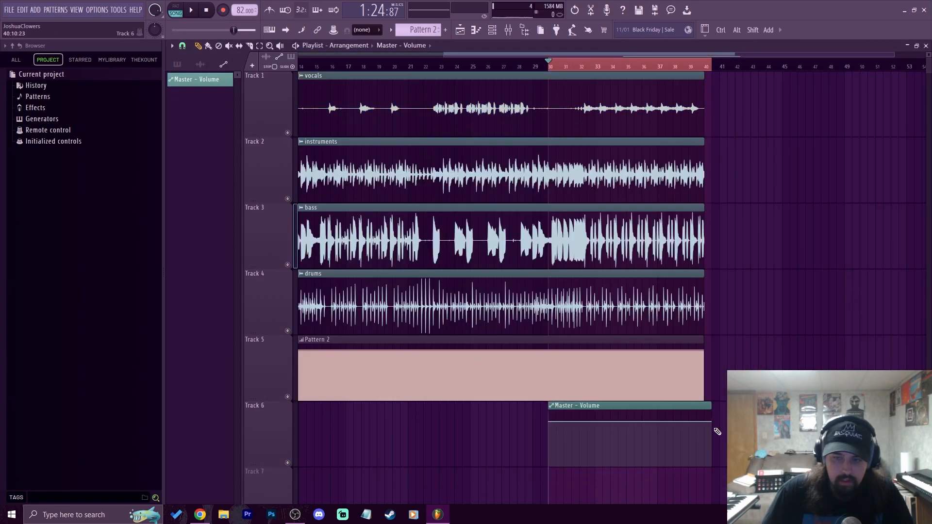
- Shape the Master volume automation into a fade-out ending at 0%, with the curve bent upward so it falls mostly near the end
scroll(716, 114, down, 5)
scroll(729, 88, up, 1)
scroll(727, 70, up, 2)
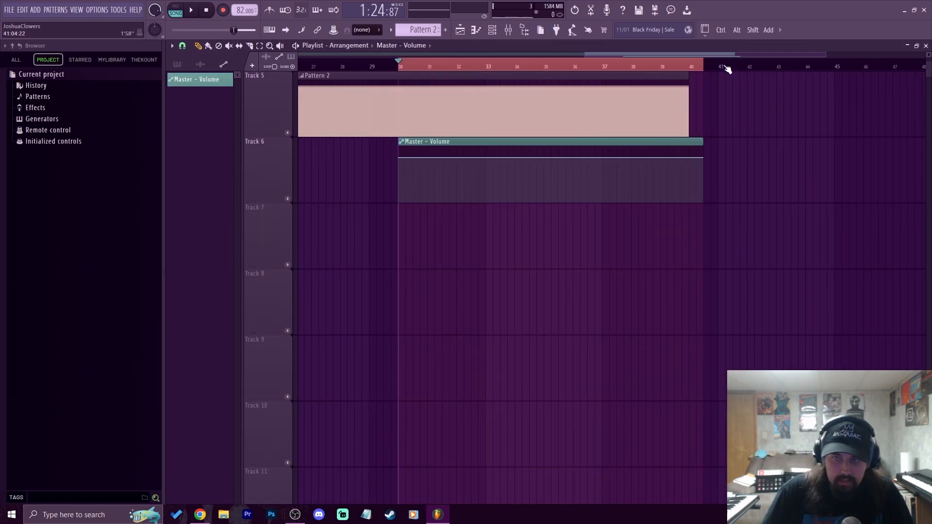
drag(699, 159, 702, 204)
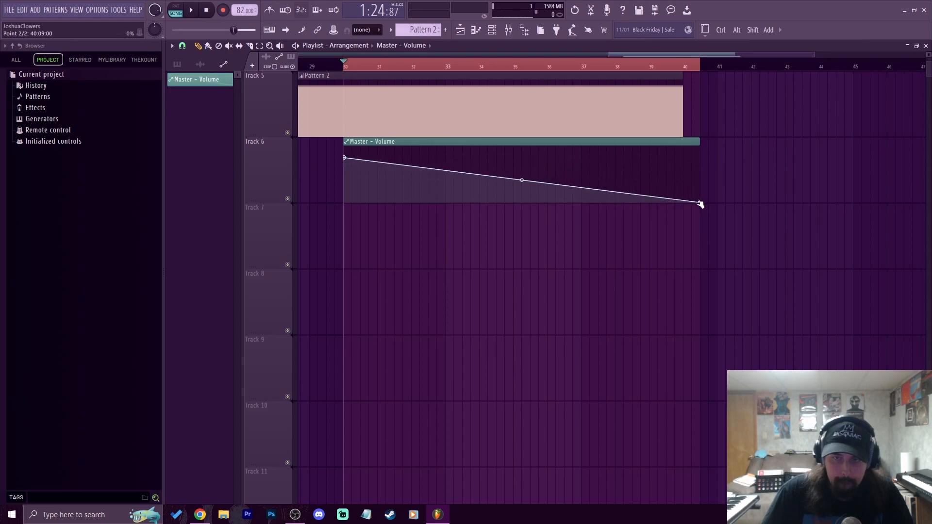
drag(520, 183, 520, 160)
scroll(476, 73, down, 2)
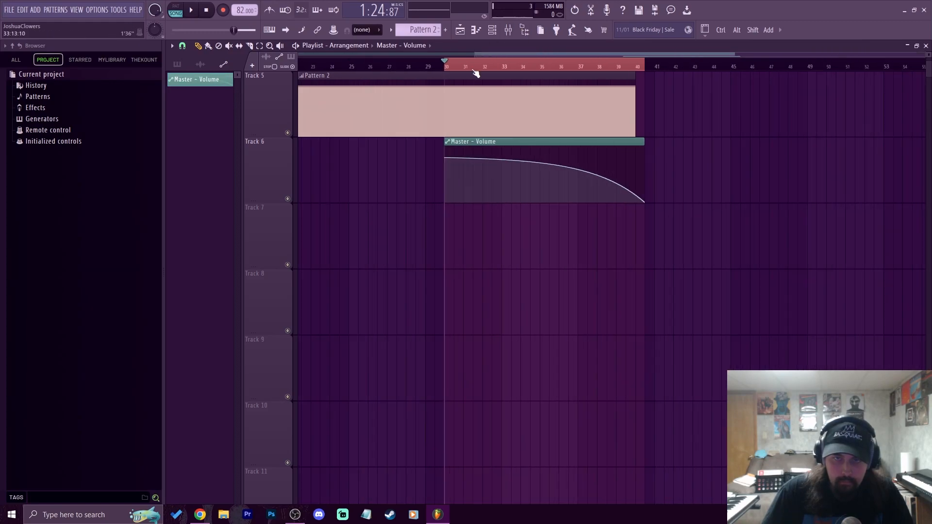
scroll(476, 73, down, 3)
scroll(517, 439, up, 4)
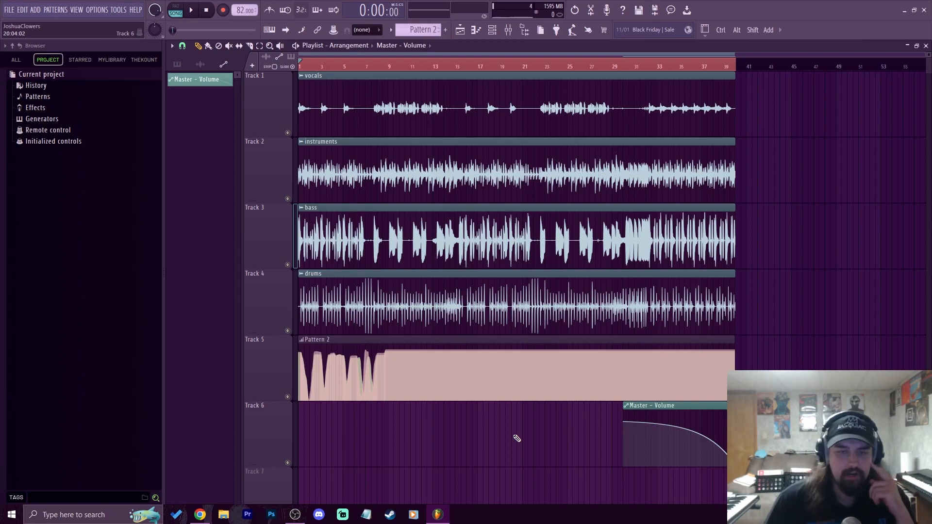